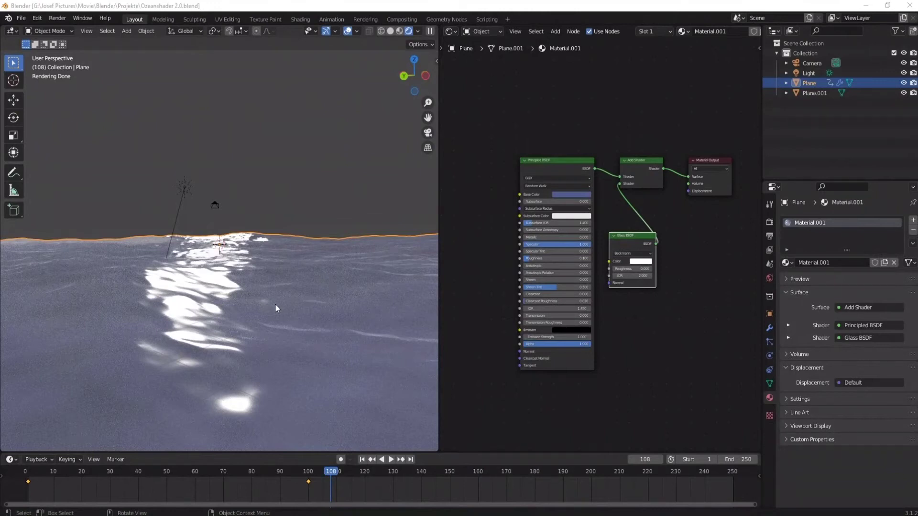
Orbit and zoom the viewport to inspect the finished ocean render
scroll(274, 303, down, 4)
scroll(266, 303, down, 4)
mouse_move(240, 290)
middle_down()
mouse_move(251, 302)
mouse_move(242, 314)
mouse_move(199, 334)
mouse_move(162, 332)
mouse_move(194, 331)
middle_up()
scroll(177, 335, up, 4)
scroll(177, 334, up, 4)
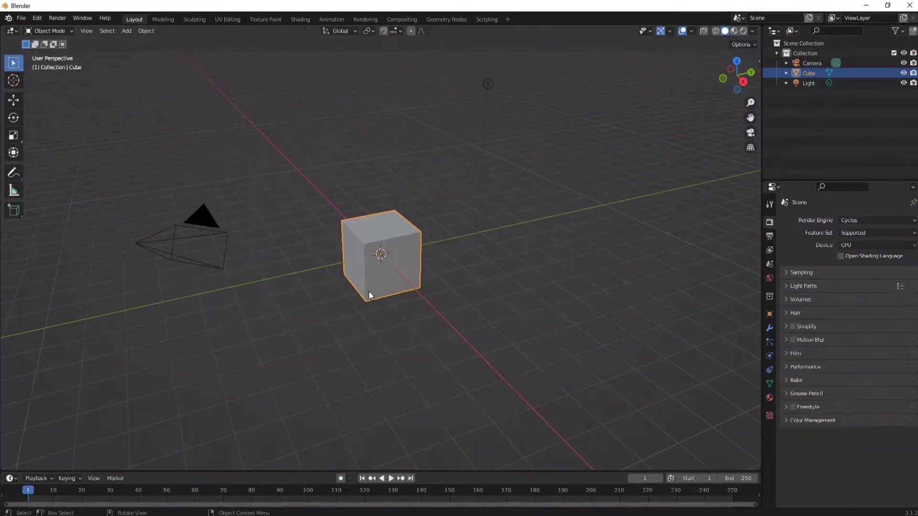
Delete the default cube, add a plane, and scale it up into a large surface
key(x)
click(388, 277)
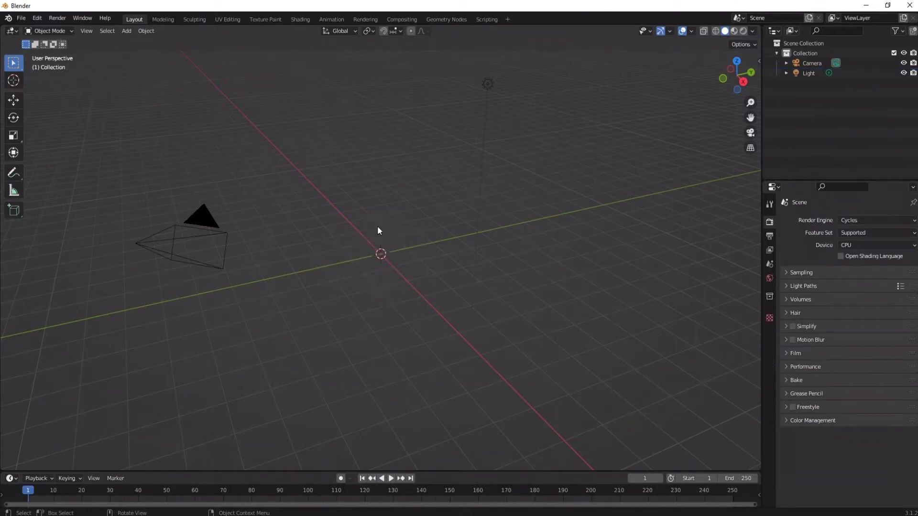
key(shift+a)
click(433, 230)
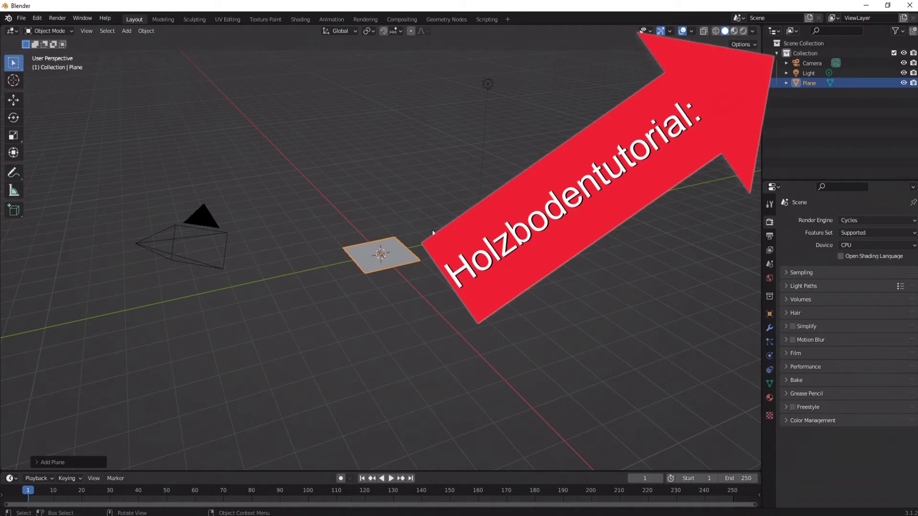
key(s)
click(433, 232)
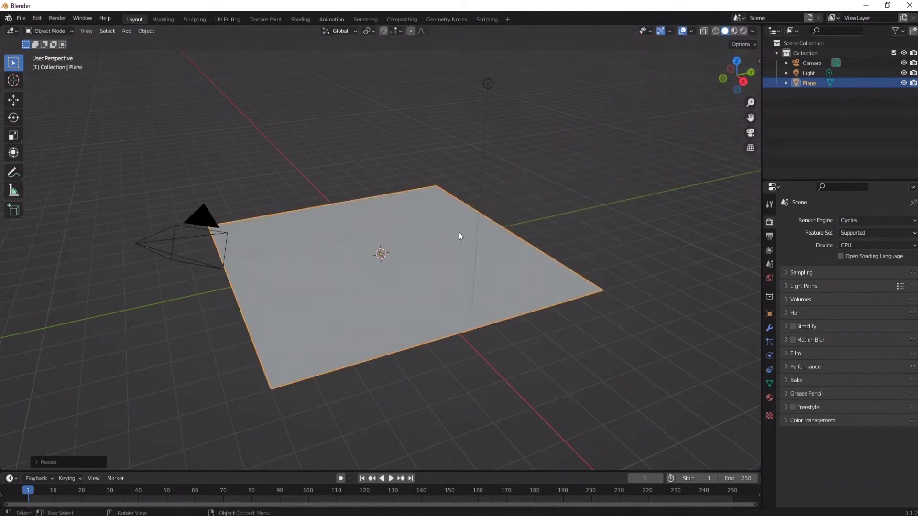
Add an Ocean modifier to the plane in the Modifier properties
click(770, 329)
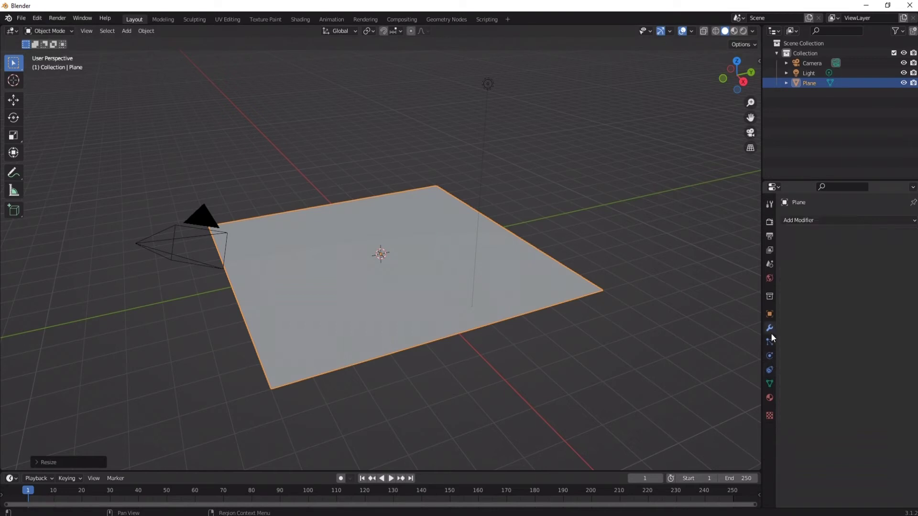
click(809, 220)
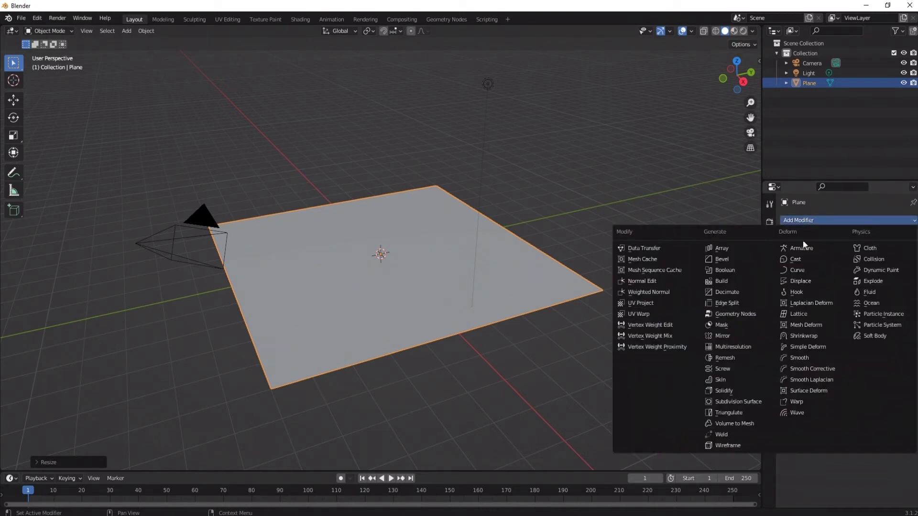
click(856, 303)
scroll(474, 266, down, 5)
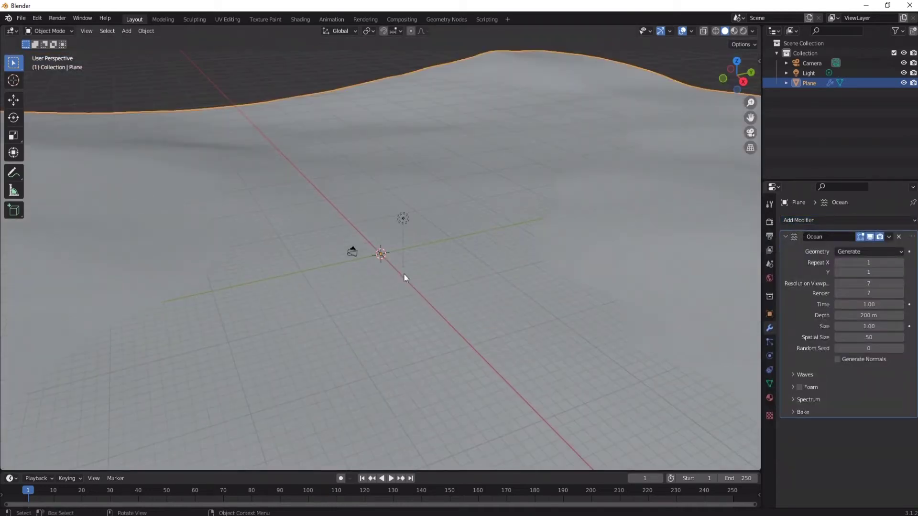
scroll(409, 283, down, 3)
scroll(406, 282, up, 3)
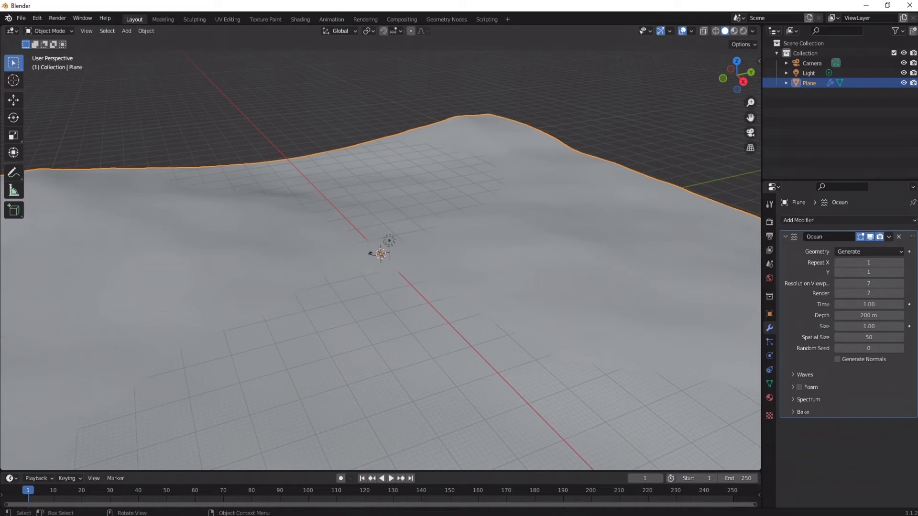
Try Repeat X and Y of 2 on the ocean, then undo back to 1
key(s)
key(Escape)
key(ctrl+z)
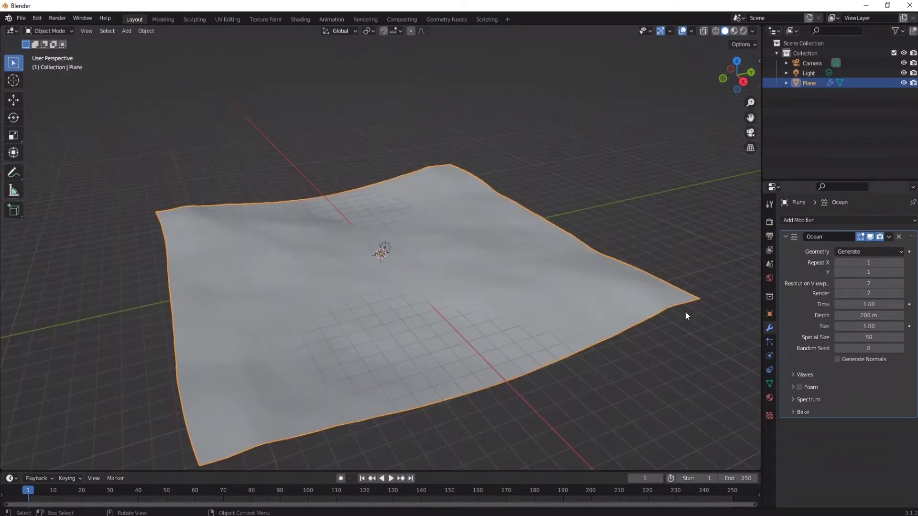
click(899, 263)
click(901, 273)
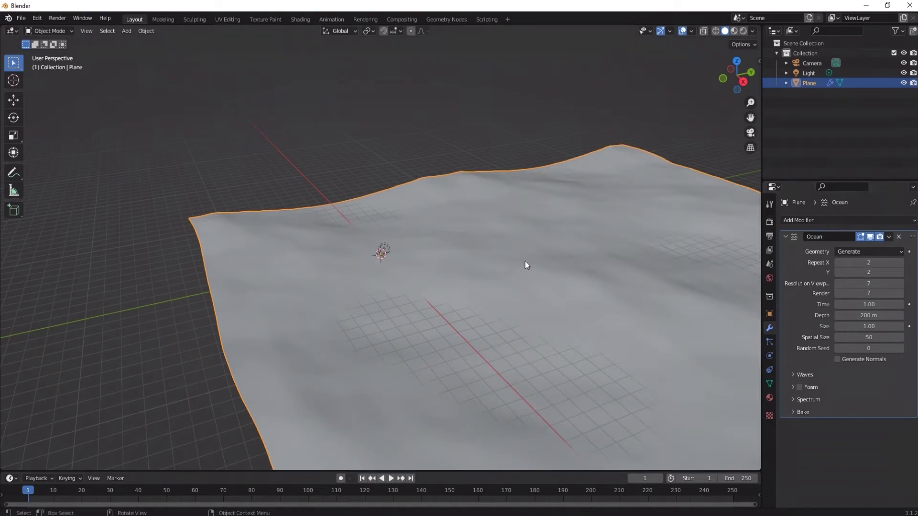
scroll(526, 263, down, 4)
scroll(534, 278, up, 5)
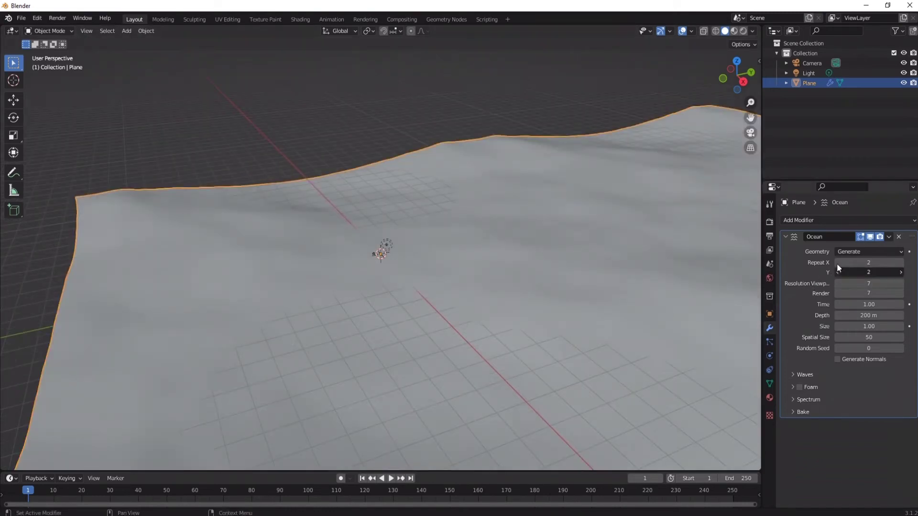
key(ctrl+z)
key(ctrl+z)
scroll(523, 265, up, 2)
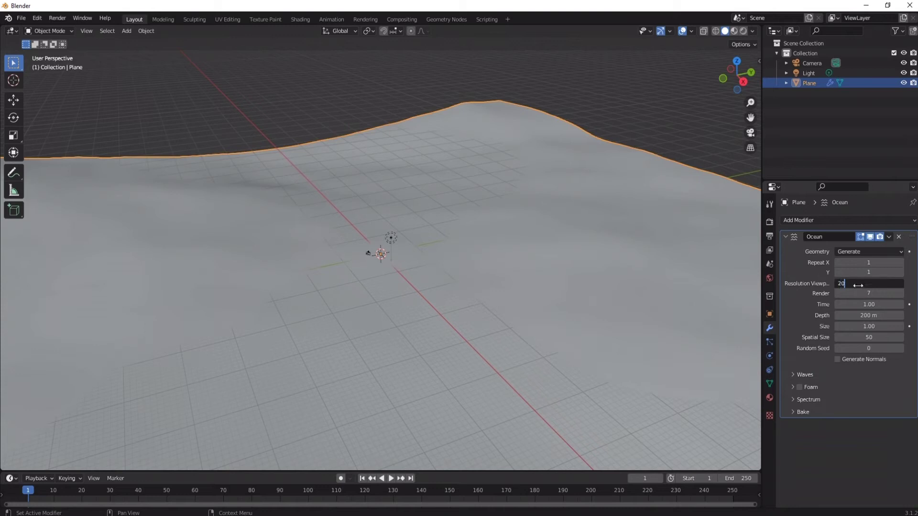
Set the ocean resolution to 20, keep Time at 1.00, and enlarge the timeline
click(857, 291)
mouse_move(254, 295)
middle_down()
mouse_move(440, 280)
mouse_move(463, 291)
mouse_move(303, 302)
mouse_move(335, 300)
middle_up()
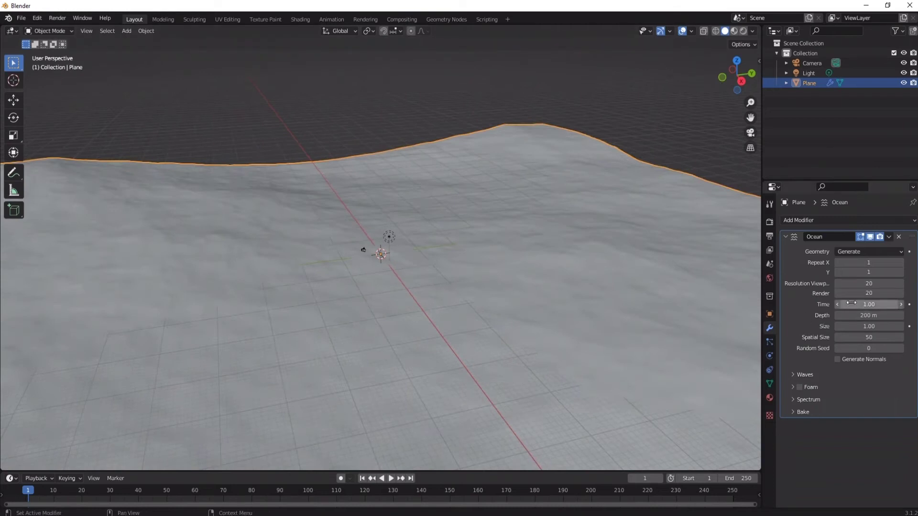
mouse_move(868, 305)
mouse_down()
mouse_move(896, 304)
mouse_move(856, 304)
mouse_up()
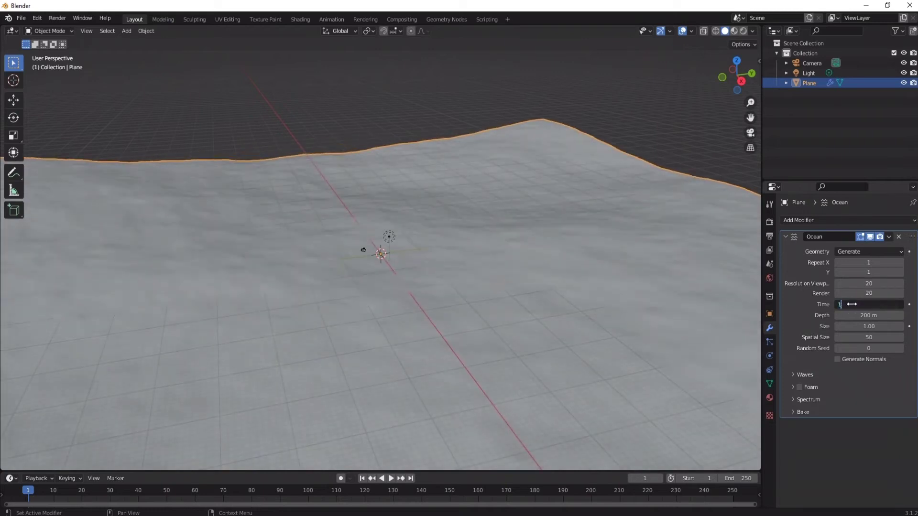
key(Return)
drag(422, 471, 423, 450)
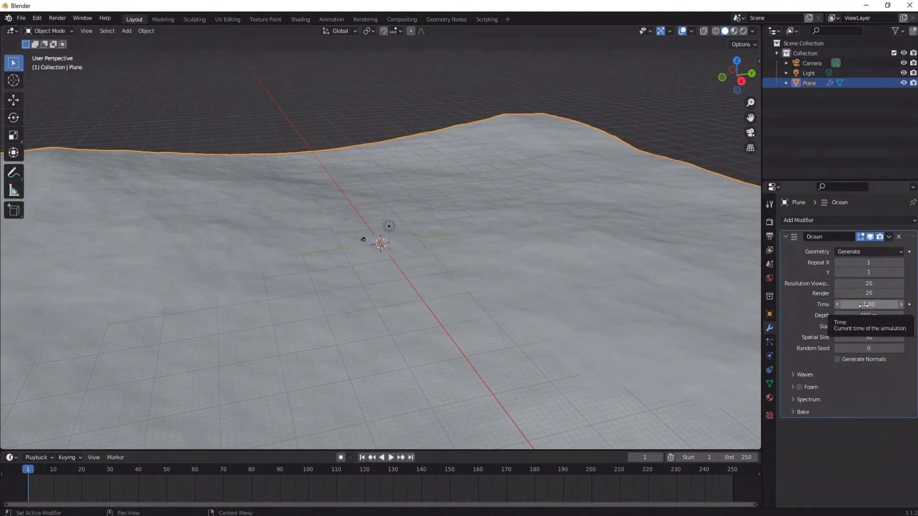
Keyframe ocean Time at frame 1, then set Time to 4.00 on frame 100
key(i)
click(364, 474)
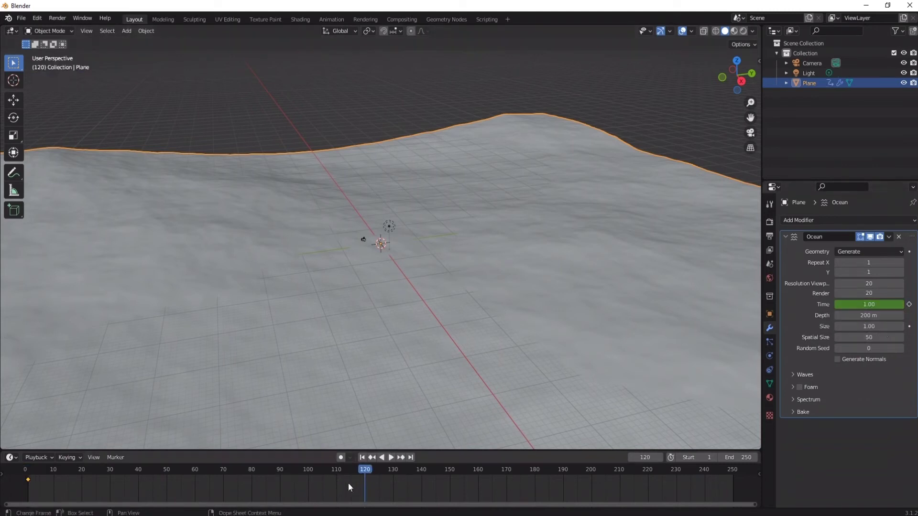
mouse_move(334, 471)
mouse_down()
mouse_move(301, 472)
mouse_move(308, 472)
mouse_up()
click(858, 306)
text(4)
key(Return)
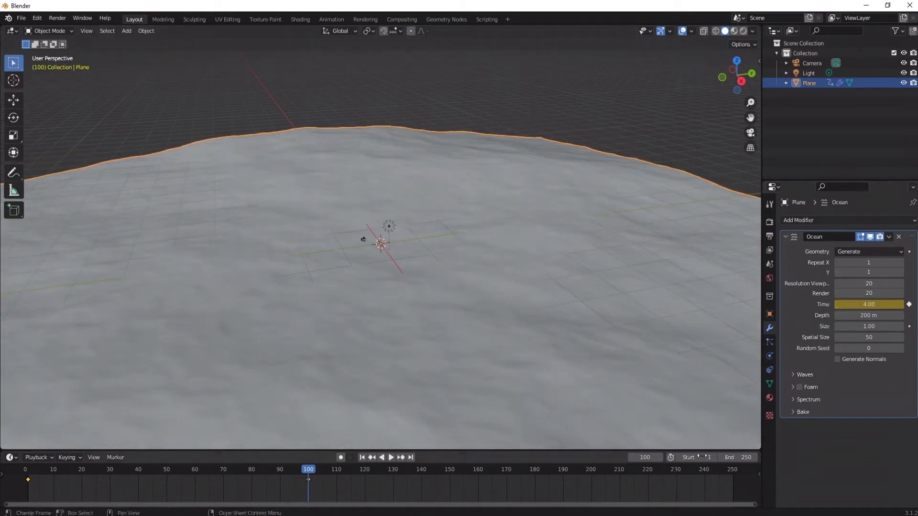
End the animation at frame 100 and play the waves back
text(10)
key(Return)
key(space)
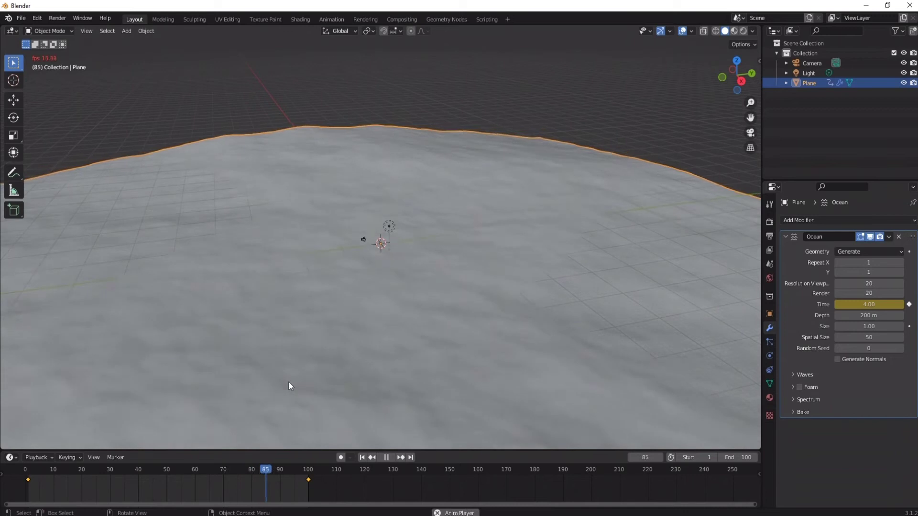
key(space)
Make the ocean Time keyframes interpolate linearly and rewind to the first frame
right_click(203, 484)
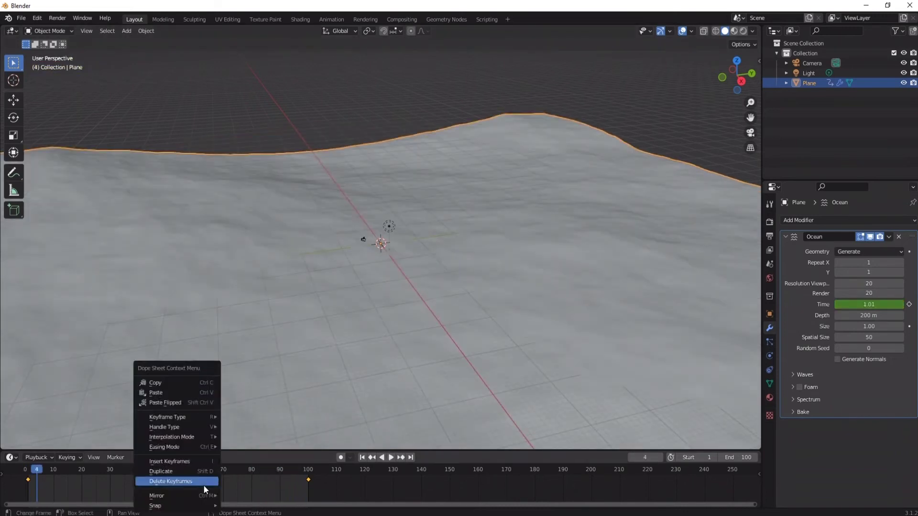
mouse_move(172, 437)
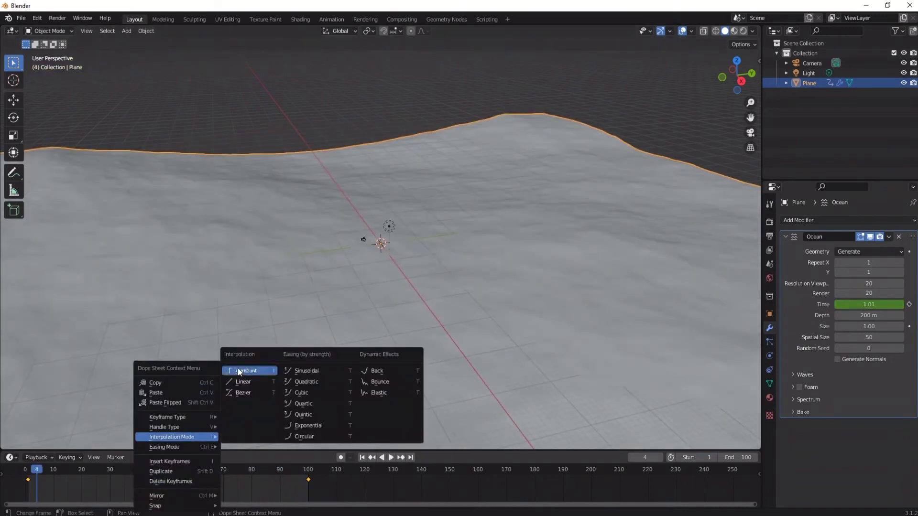
click(240, 380)
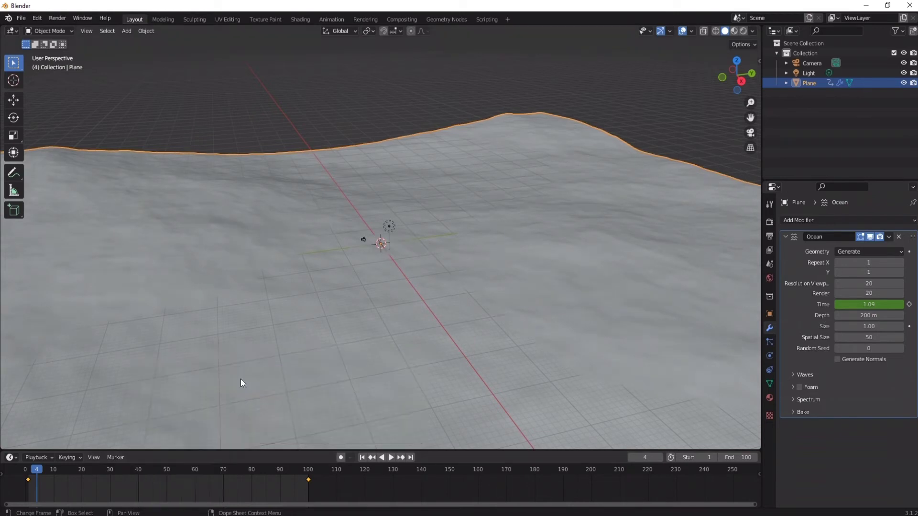
click(29, 470)
key(space)
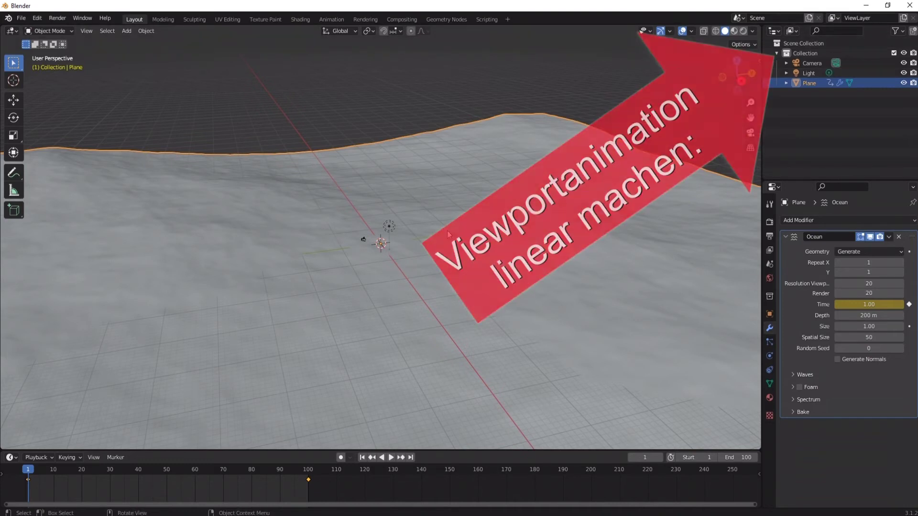
Play back the linear ocean animation and set the ocean Size to 5.00
key(space)
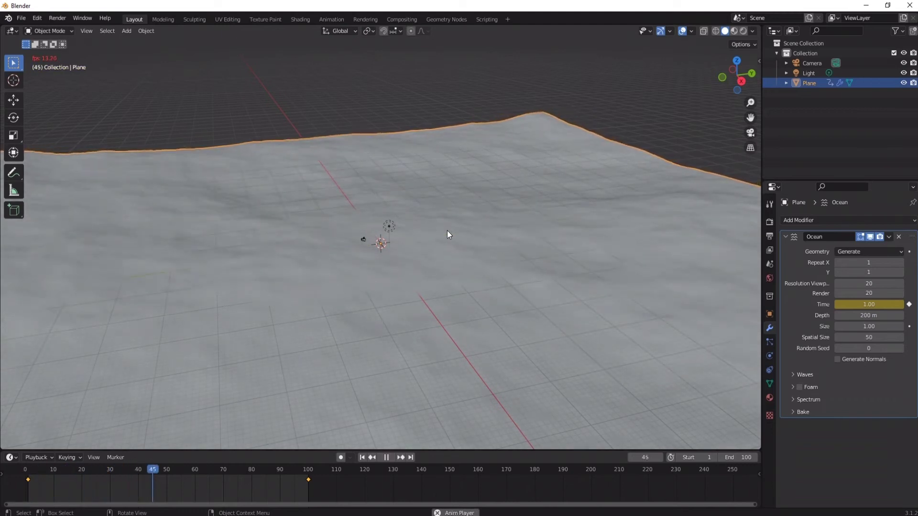
mouse_move(304, 234)
middle_down()
mouse_move(540, 237)
mouse_move(343, 228)
middle_up()
key(space)
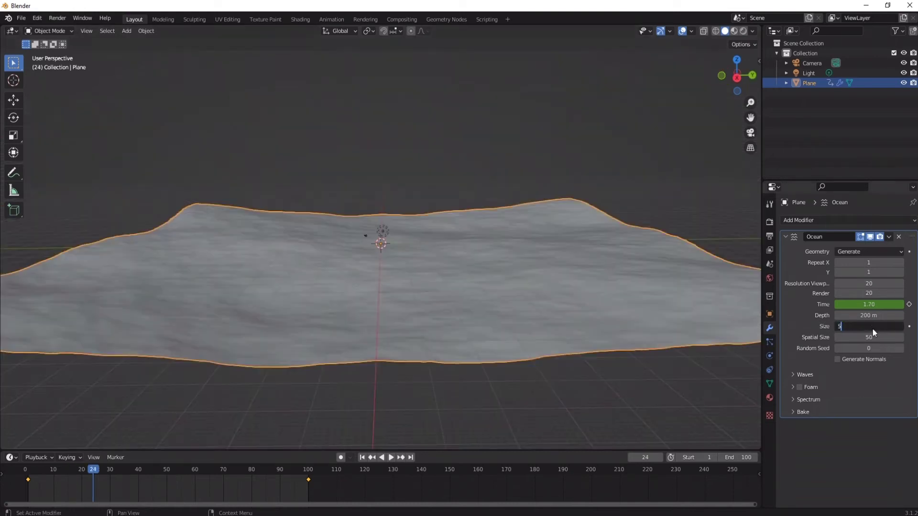
key(Return)
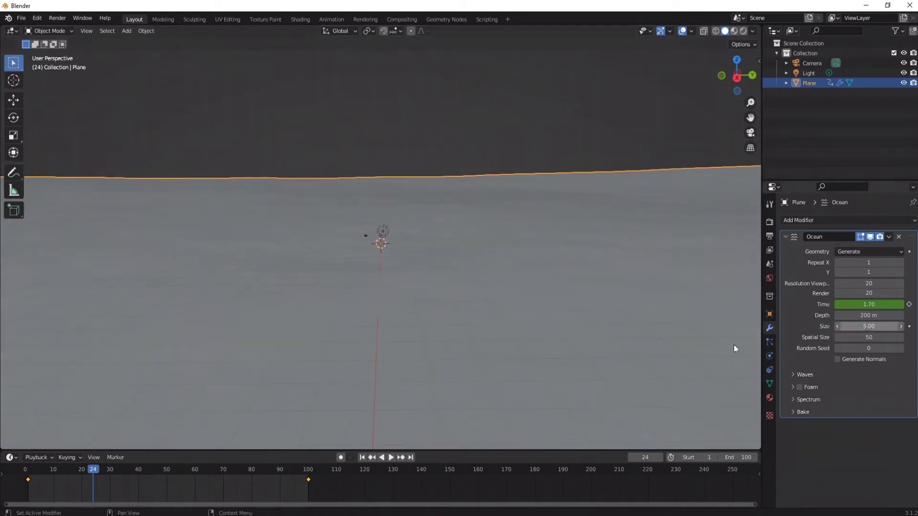
Set the ocean Size back to 1.00
scroll(506, 307, down, 3)
scroll(506, 306, up, 3)
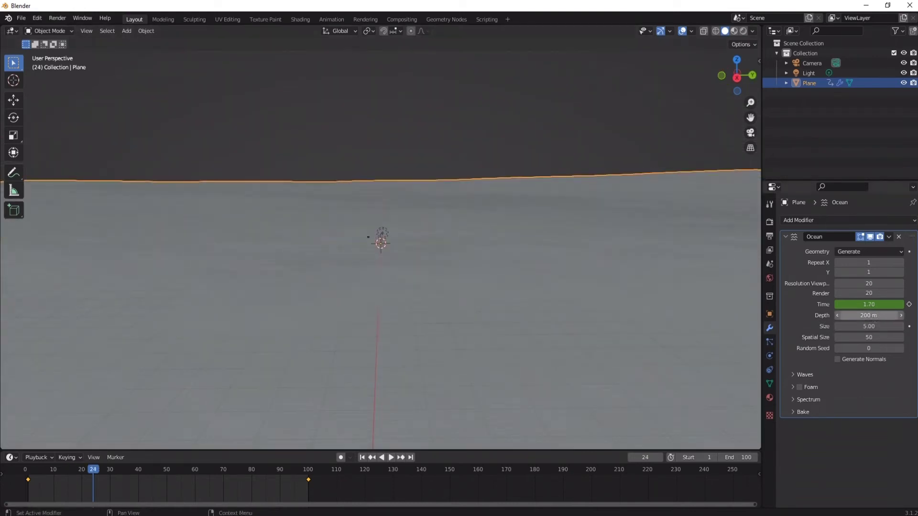
key(Tab)
text(1)
key(Return)
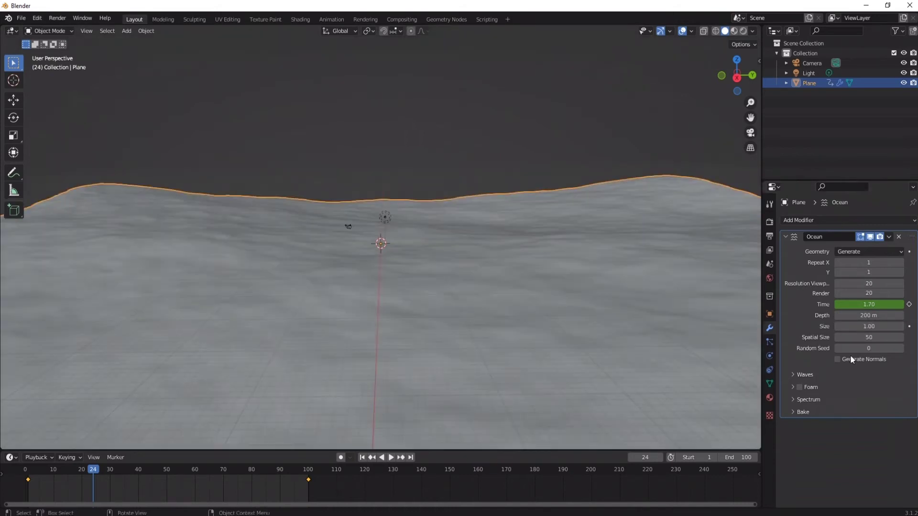
Try Spatial Size values 1, 2, 5, 50 and 20, and play the animation
text(1)
key(Return)
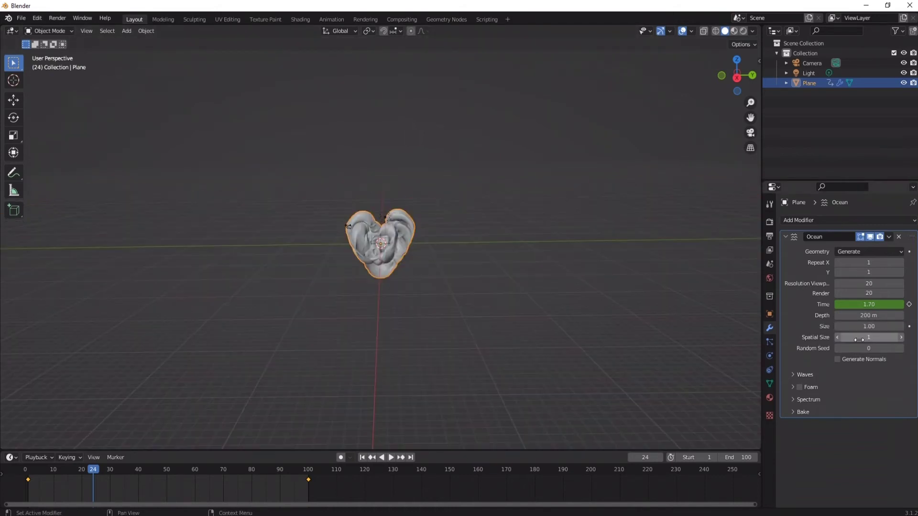
text(2)
key(Return)
text(5)
key(Return)
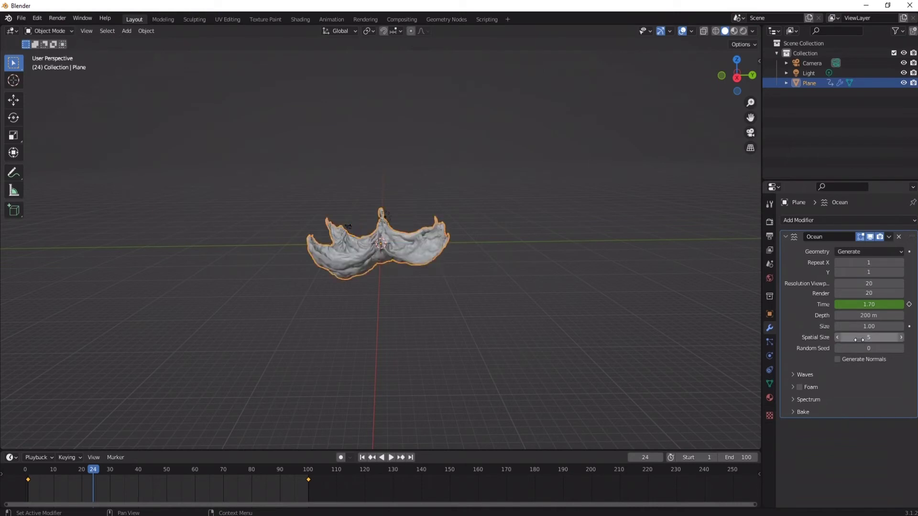
text(0)
key(Return)
text(20)
key(Return)
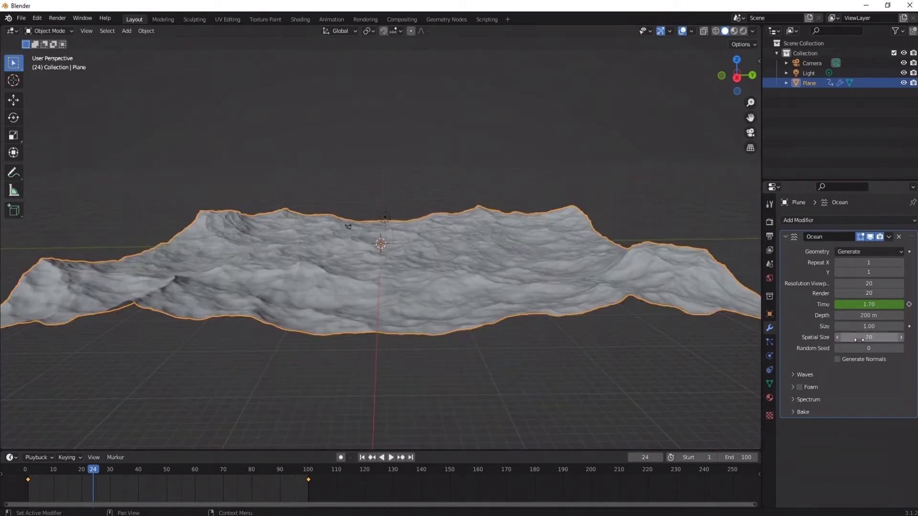
key(space)
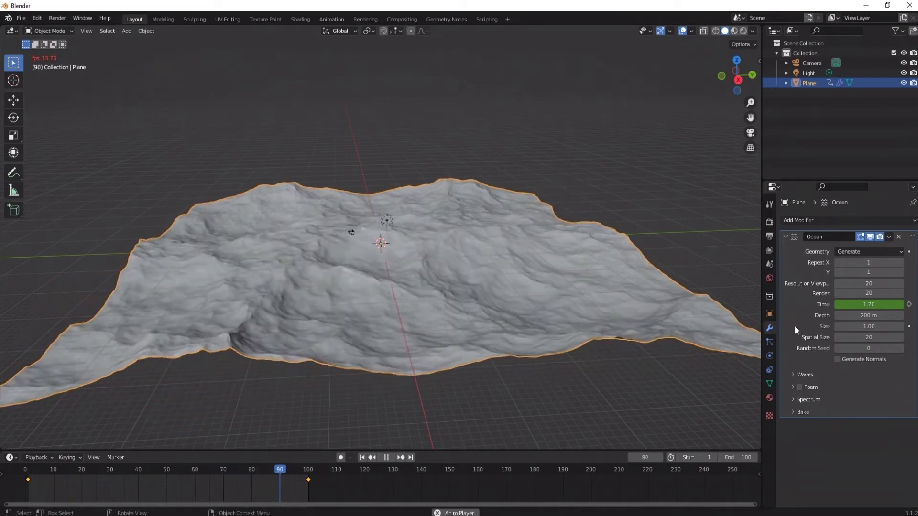
Try Spatial Size 25 and 100, then settle on 50
drag(851, 337, 874, 337)
click(851, 337)
text(100)
key(Return)
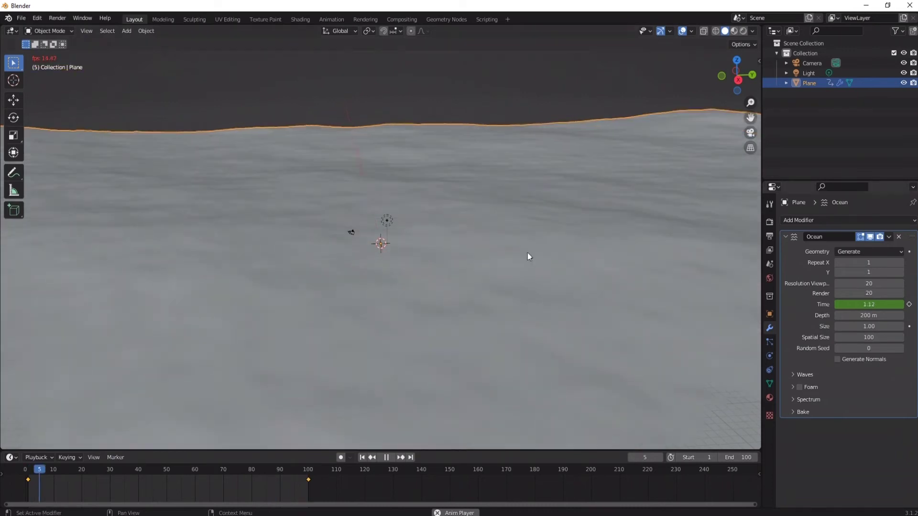
click(860, 337)
text(50)
key(Return)
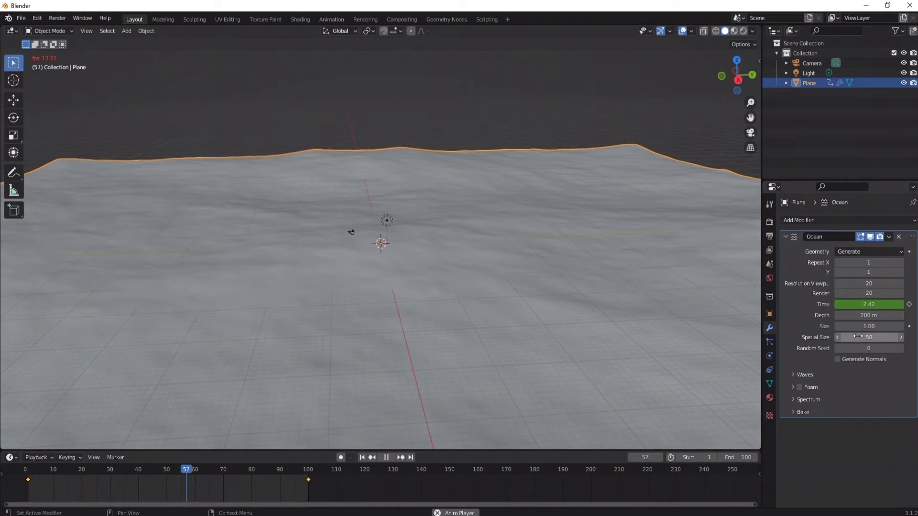
Step through Random Seed values, then return it to 1
click(901, 348)
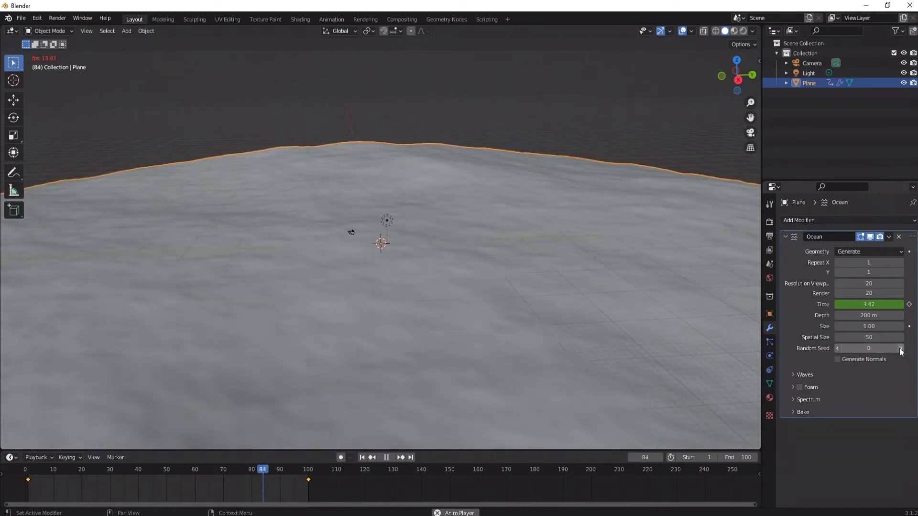
click(901, 348)
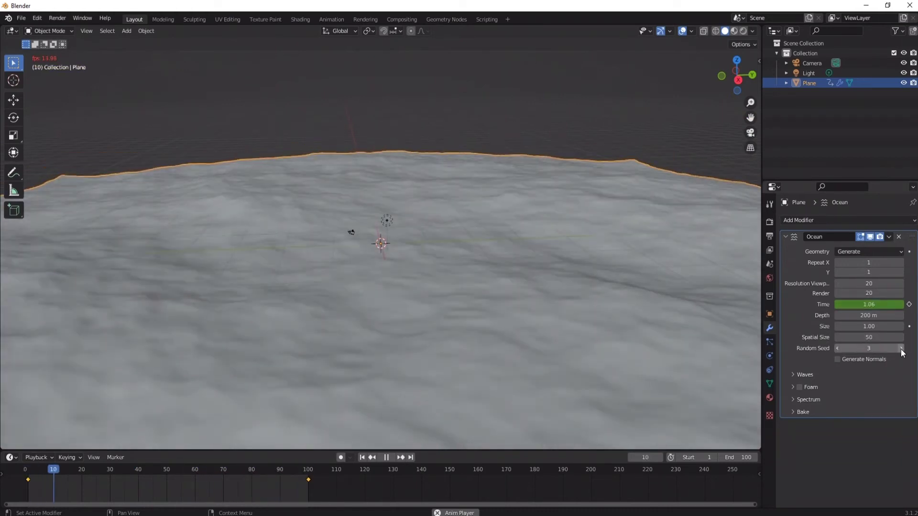
click(901, 348)
drag(901, 352, 823, 348)
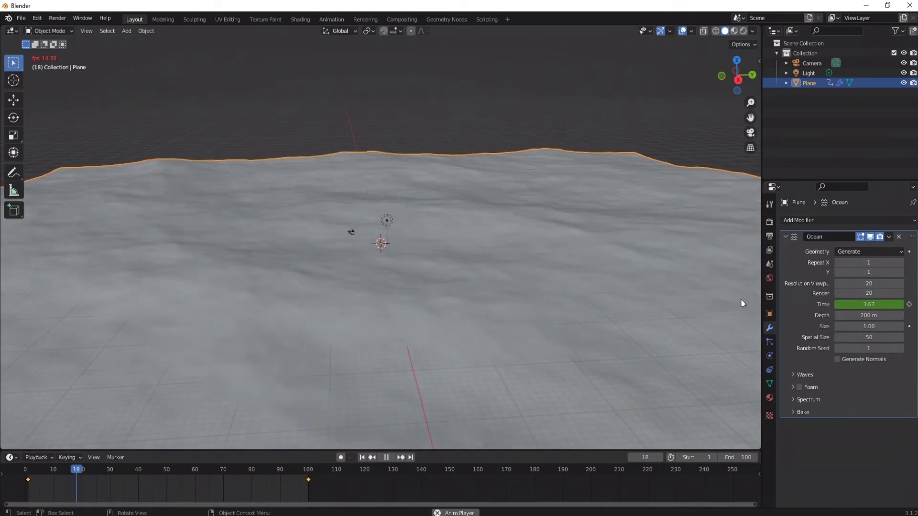
Preview the ocean tiled twice with Repeat X and Y of 2
mouse_move(641, 283)
middle_down()
mouse_move(537, 238)
mouse_move(585, 258)
middle_up()
scroll(585, 258, down, 3)
click(901, 262)
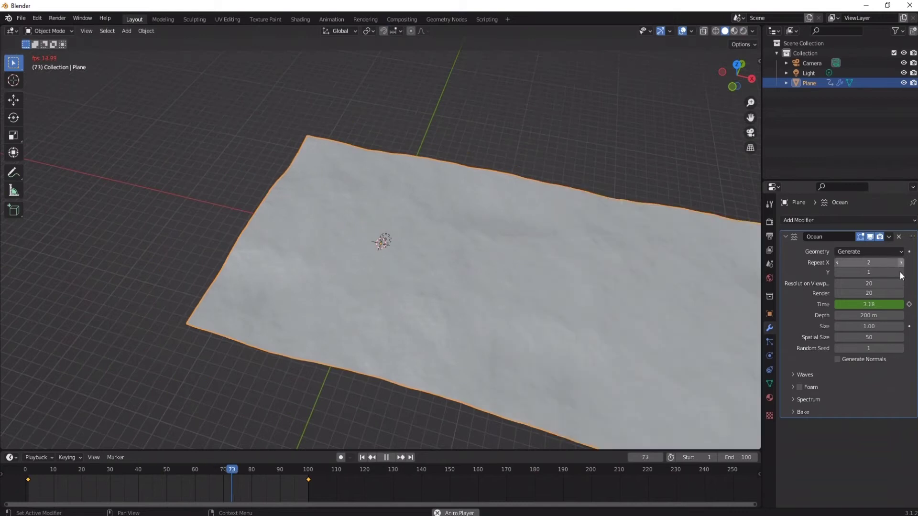
click(901, 273)
scroll(638, 198, down, 3)
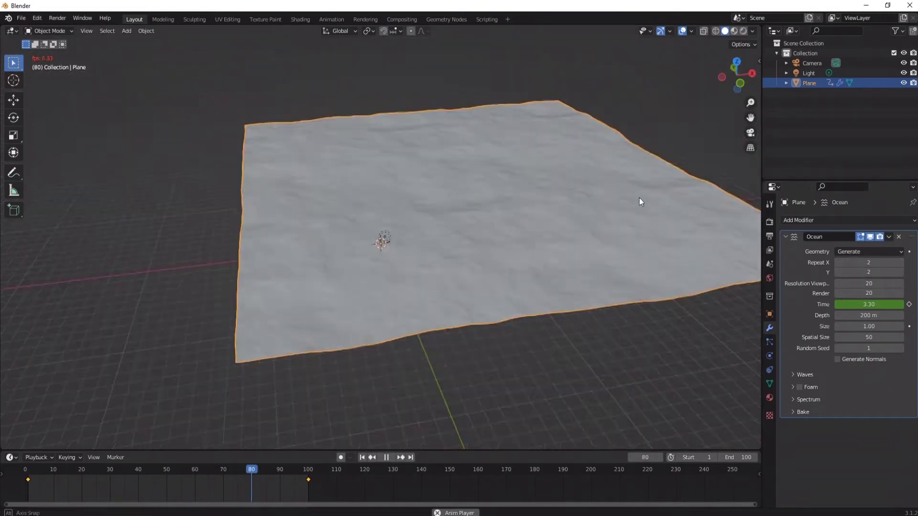
scroll(639, 198, down, 2)
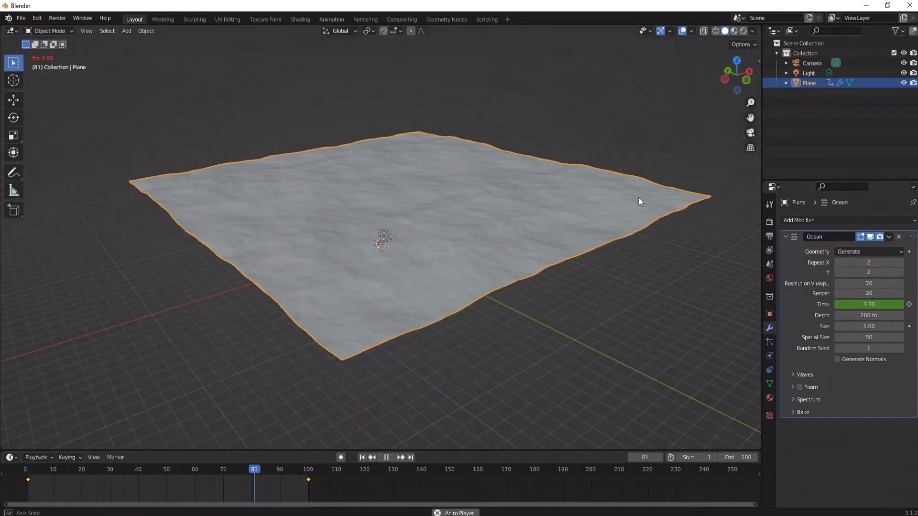
Reset Repeat X and Y to 1 and set the render resolution to 50
click(837, 262)
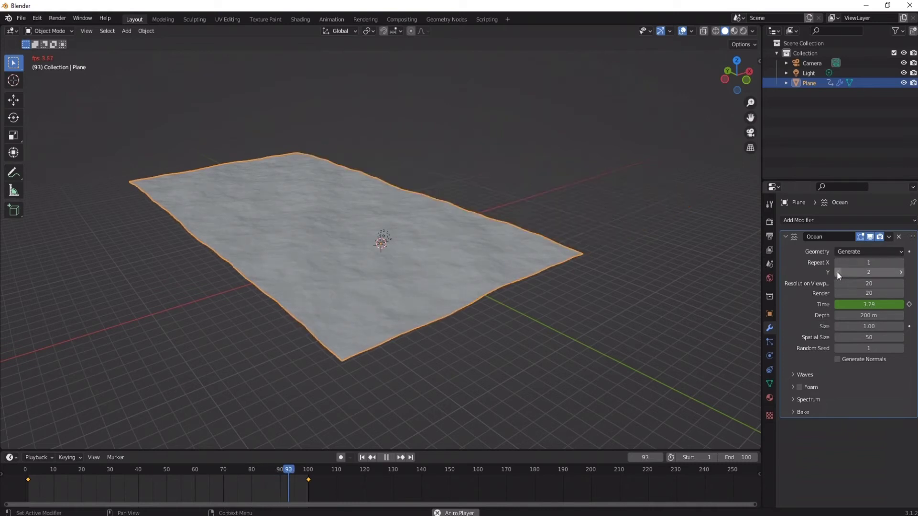
click(837, 272)
scroll(349, 205, up, 1)
scroll(351, 205, up, 6)
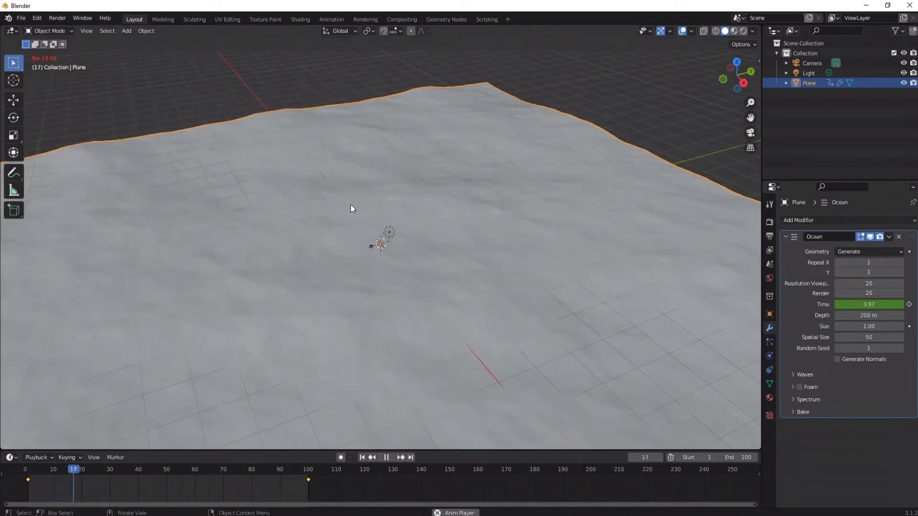
click(851, 293)
text(50)
key(Return)
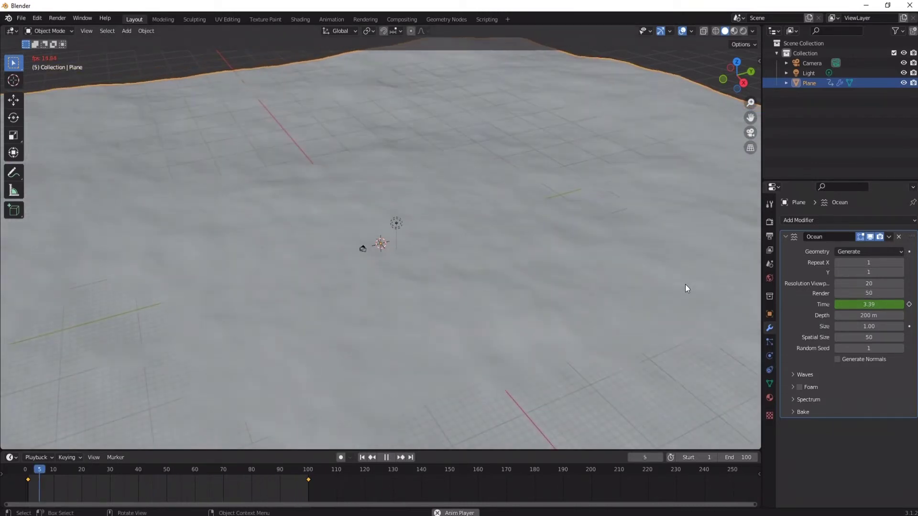
Toggle Generate Normals on and off, then set the wave Scale to 2
click(837, 359)
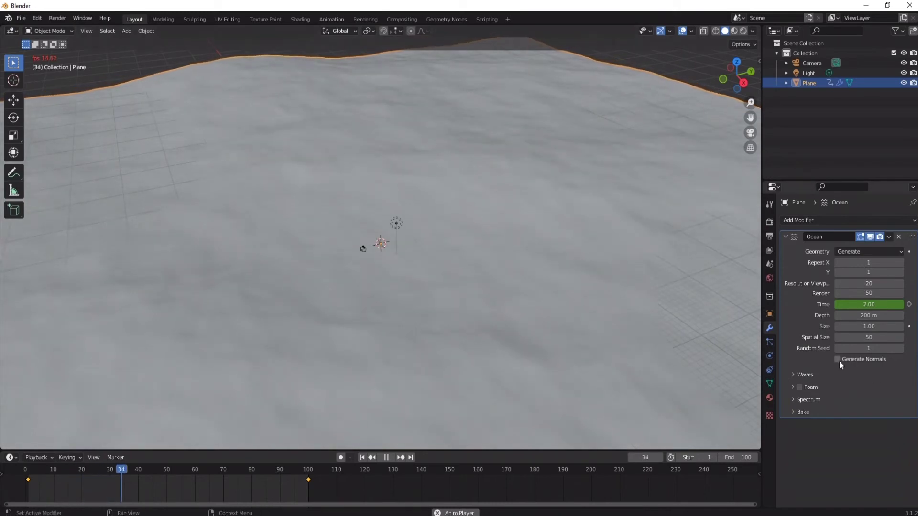
click(838, 359)
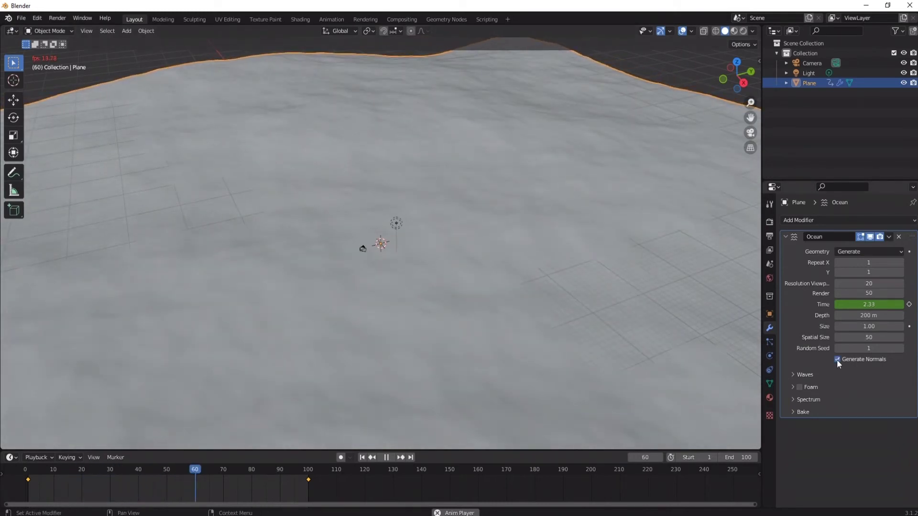
click(809, 374)
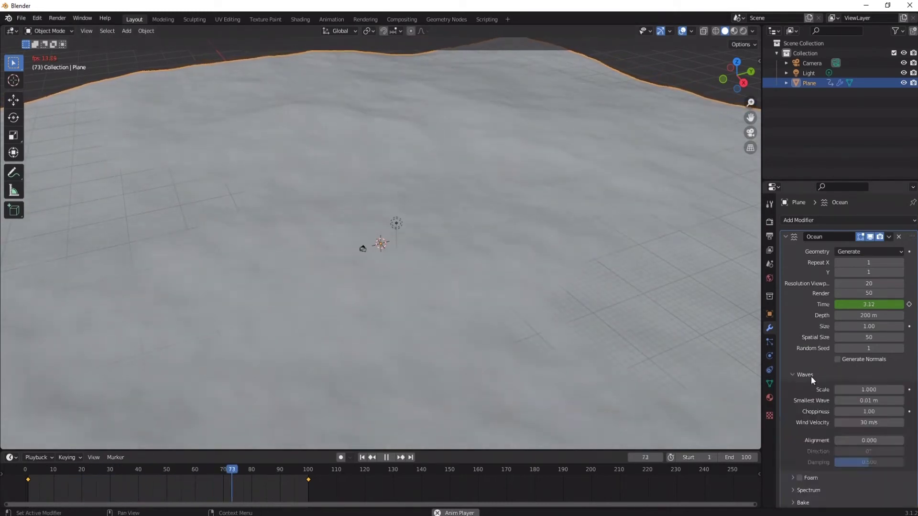
click(866, 389)
text(2)
key(Return)
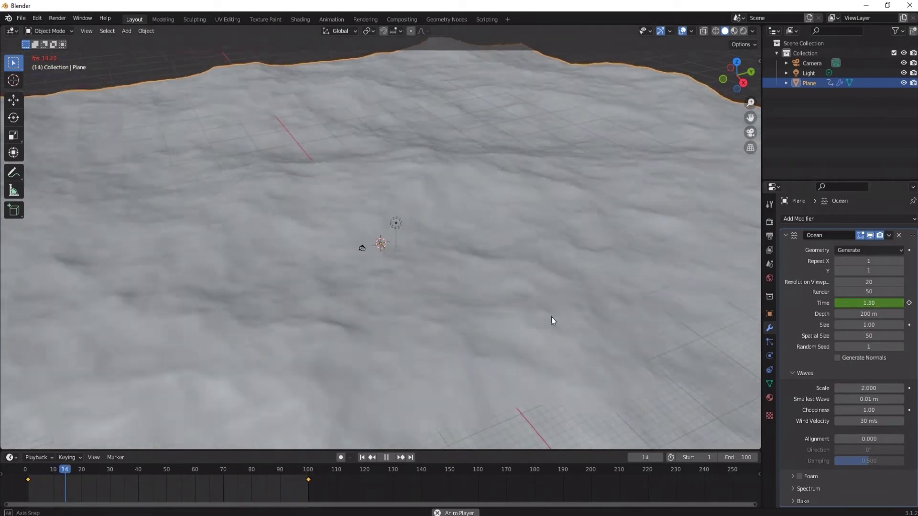
Try a wave Scale of 0.5, then settle on 1.000
middle_drag(552, 317, 543, 324)
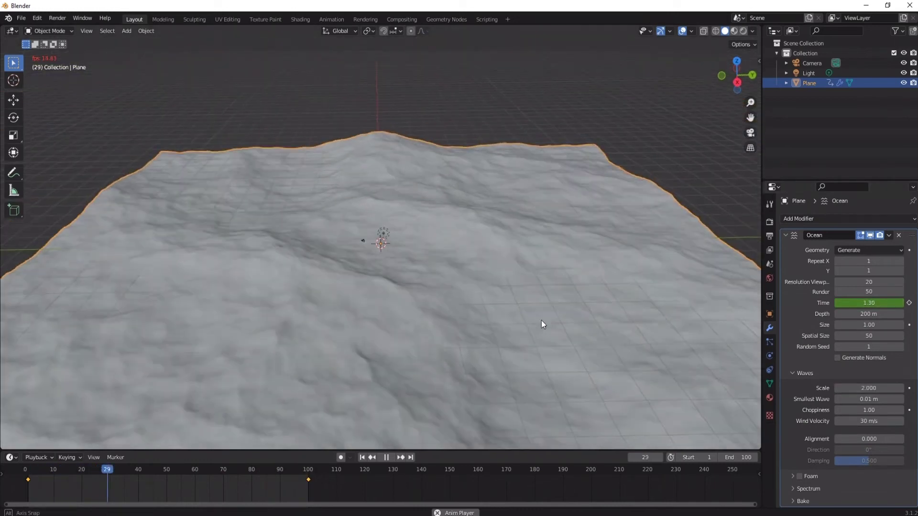
click(859, 388)
key(BackSpace)
text(0.5)
key(Return)
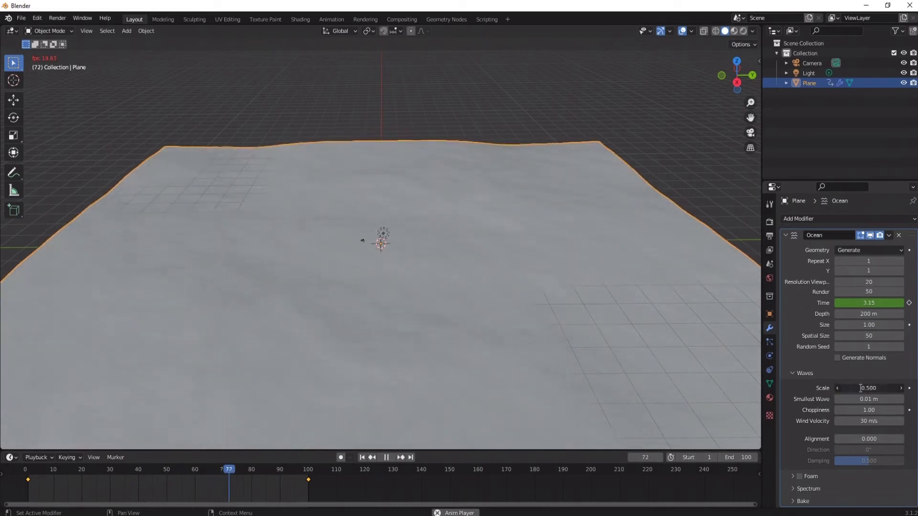
text(1)
key(Return)
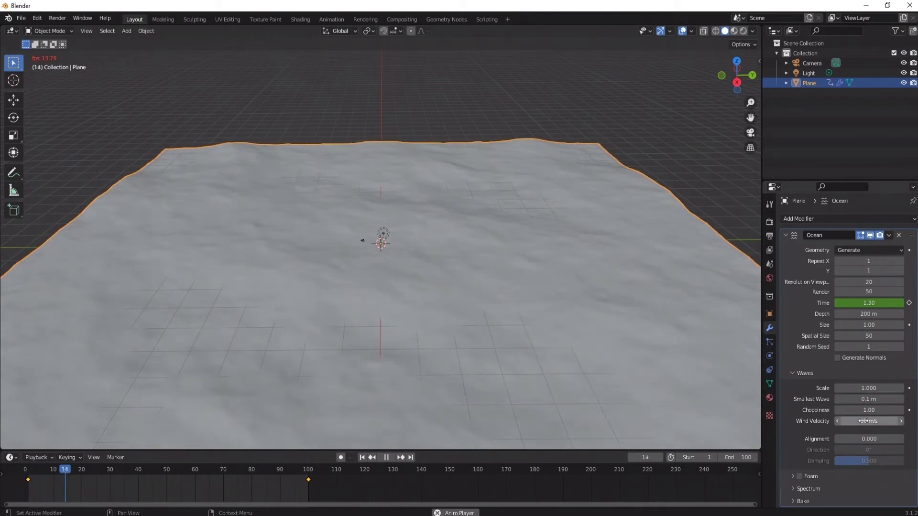
Try a Smallest Wave of 1 m, then undo back to 0.01 m
click(858, 400)
key(ctrl+a)
text(1)
key(Return)
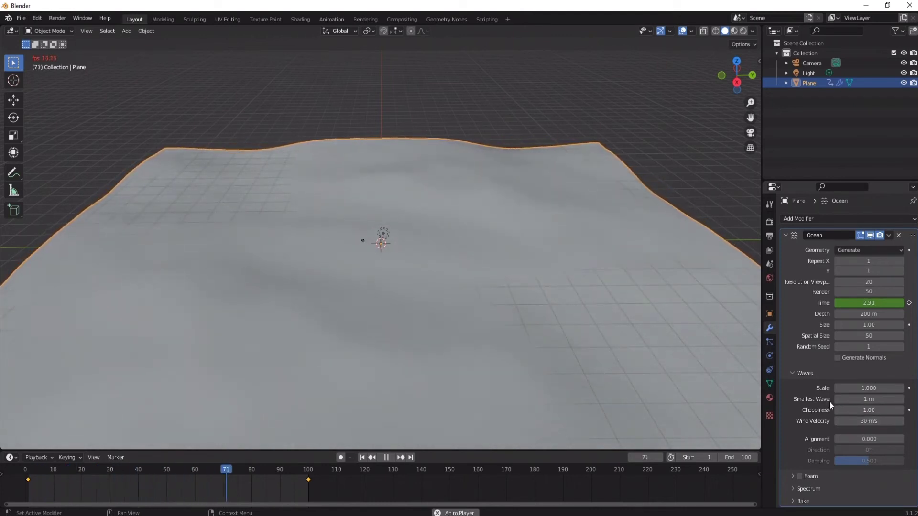
key(ctrl+z)
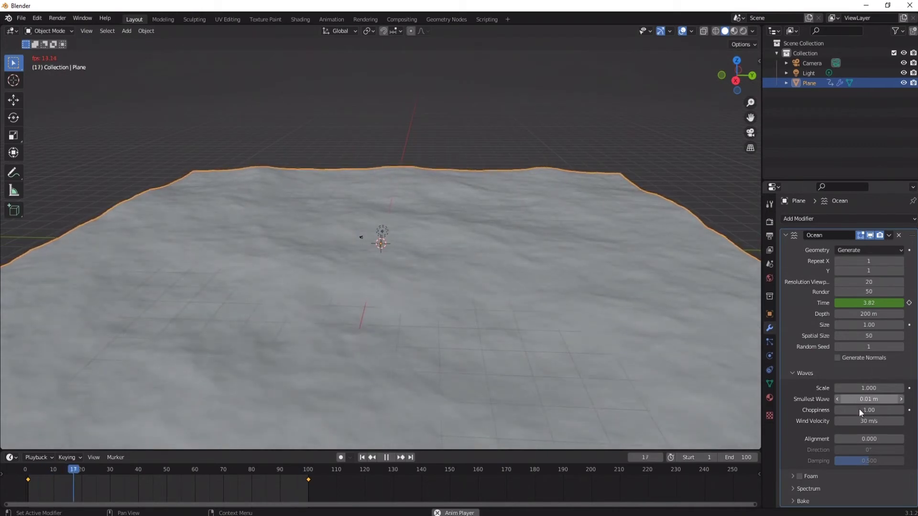
Set Choppiness to 5 and orbit to inspect the choppier surface
click(858, 411)
key(BackSpace)
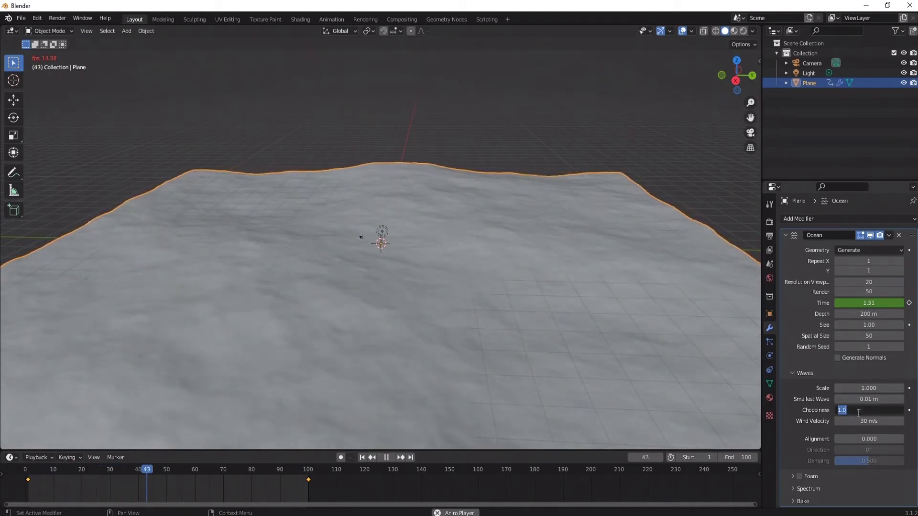
key(Return)
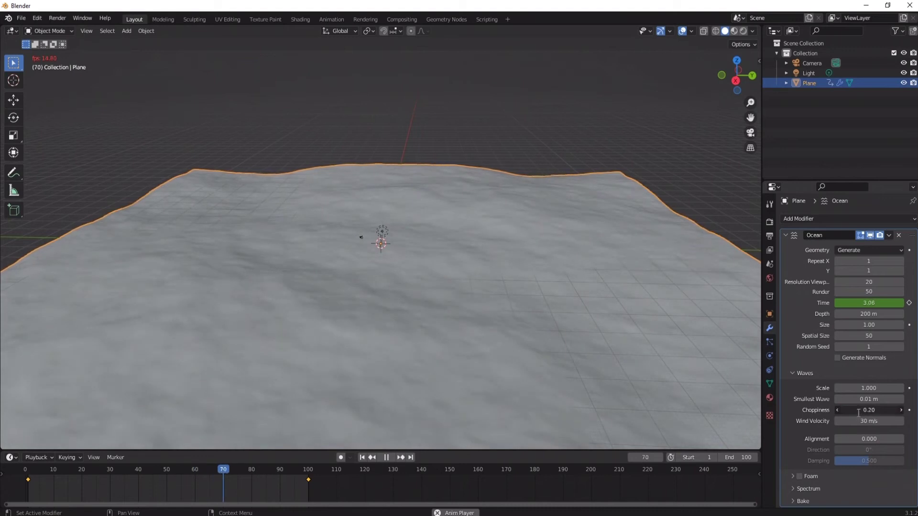
mouse_move(441, 307)
middle_down()
mouse_move(448, 313)
mouse_move(544, 159)
middle_up()
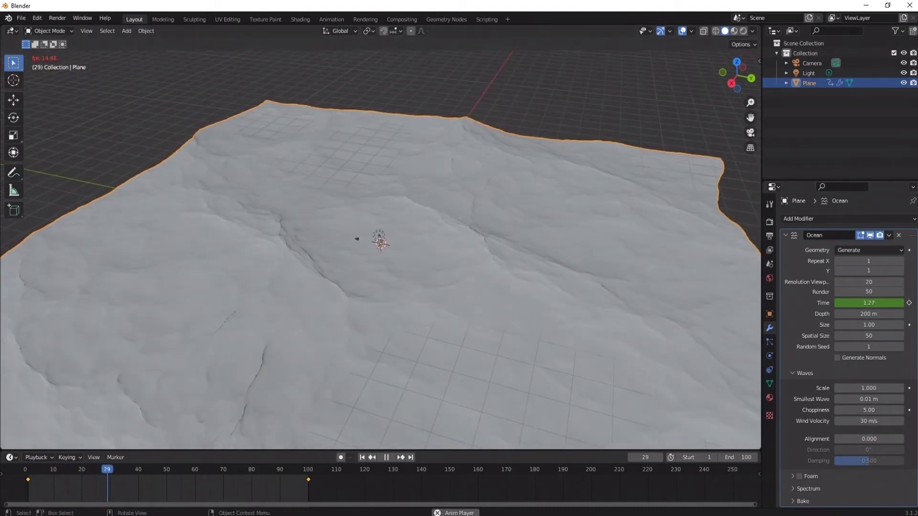
middle_drag(351, 211, 478, 225)
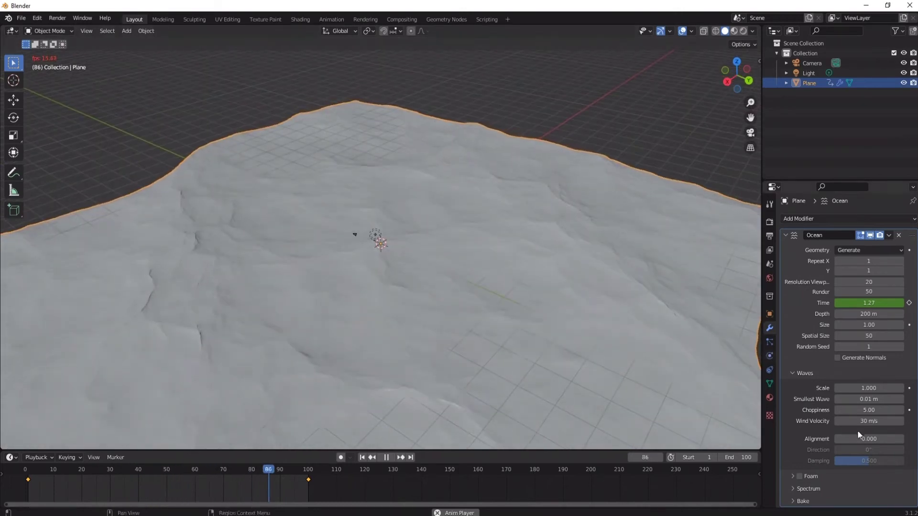
Lower Choppiness to 2.50 and orbit around to check the calmer waves
click(877, 410)
text(2.5)
key(Return)
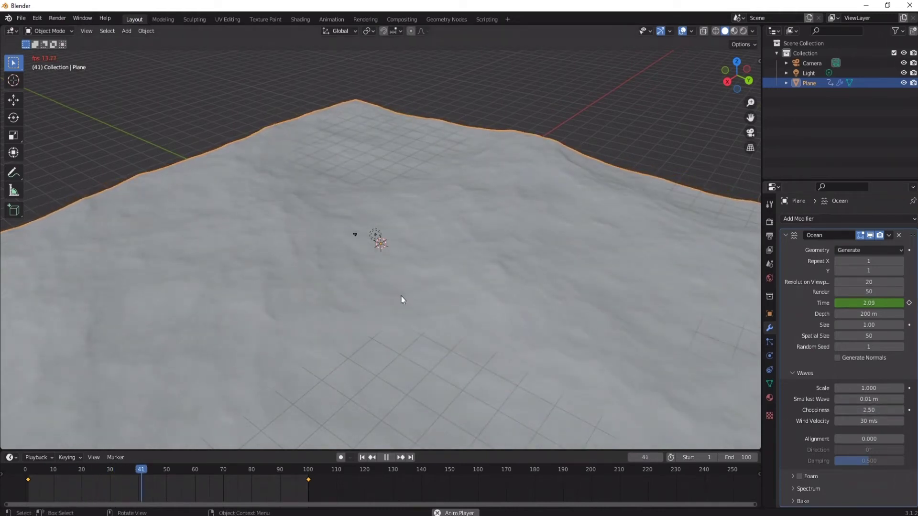
middle_drag(401, 301, 430, 291)
scroll(623, 296, down, 4)
mouse_move(624, 296)
middle_down()
mouse_move(409, 309)
mouse_move(482, 334)
mouse_move(406, 324)
middle_up()
scroll(482, 334, up, 5)
scroll(444, 323, down, 5)
scroll(396, 317, up, 5)
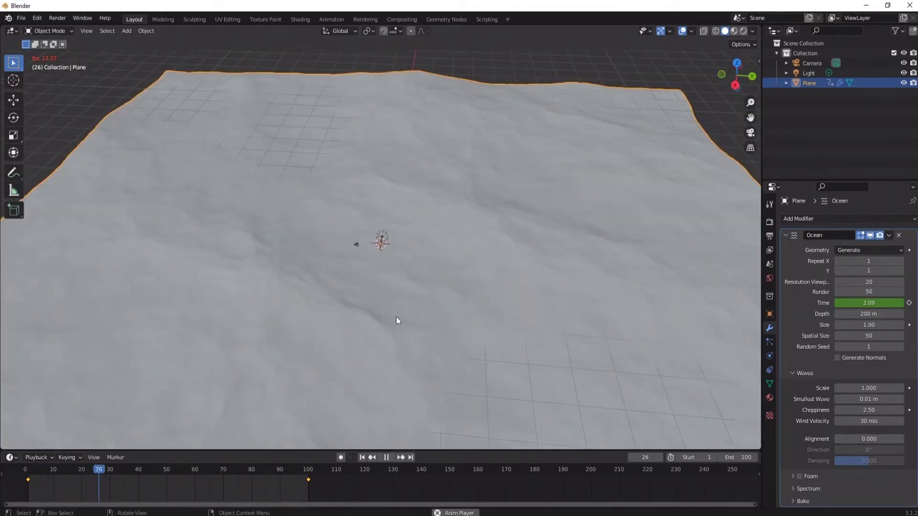
Try ocean Wind Velocity values of 15, 5 and 50, then settle on 20 m/s
click(857, 423)
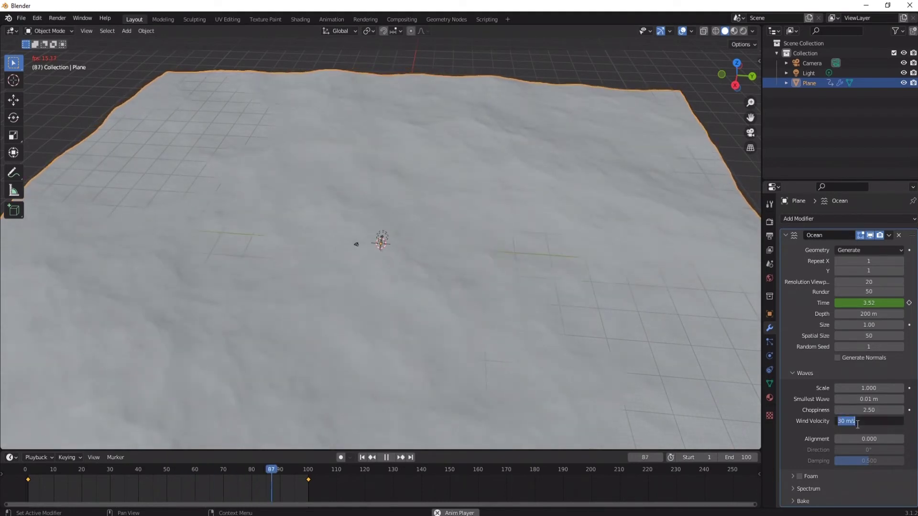
text(15)
key(Return)
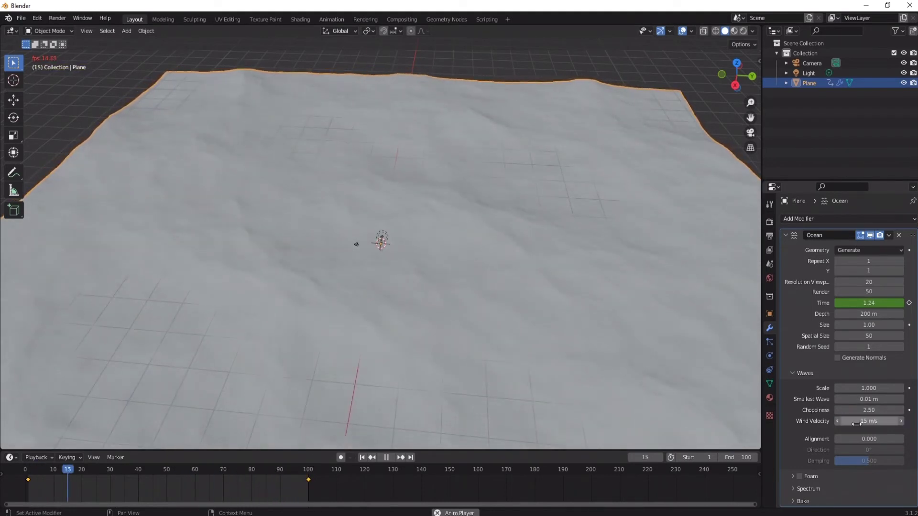
click(863, 421)
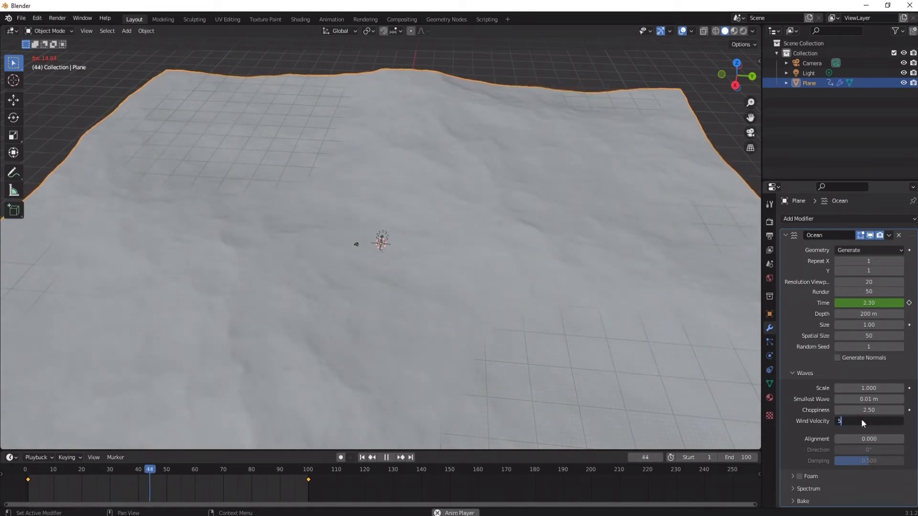
key(Return)
click(862, 420)
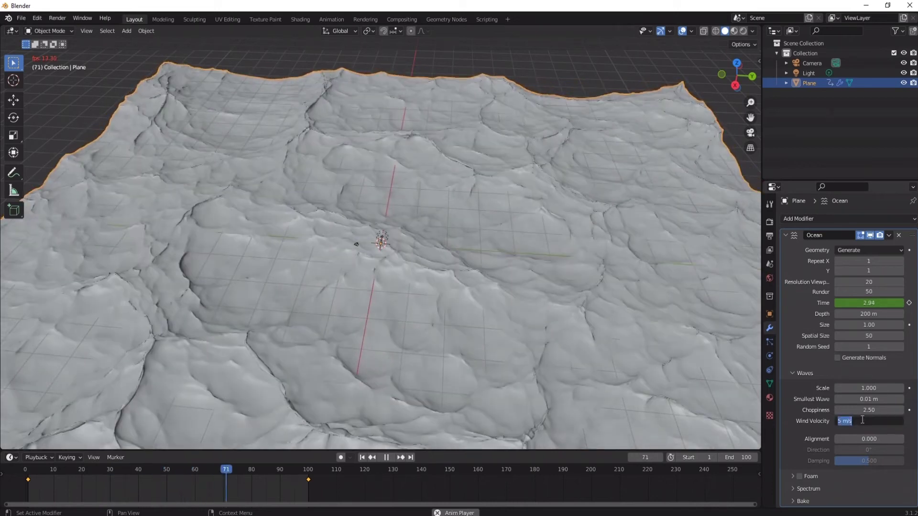
text(50)
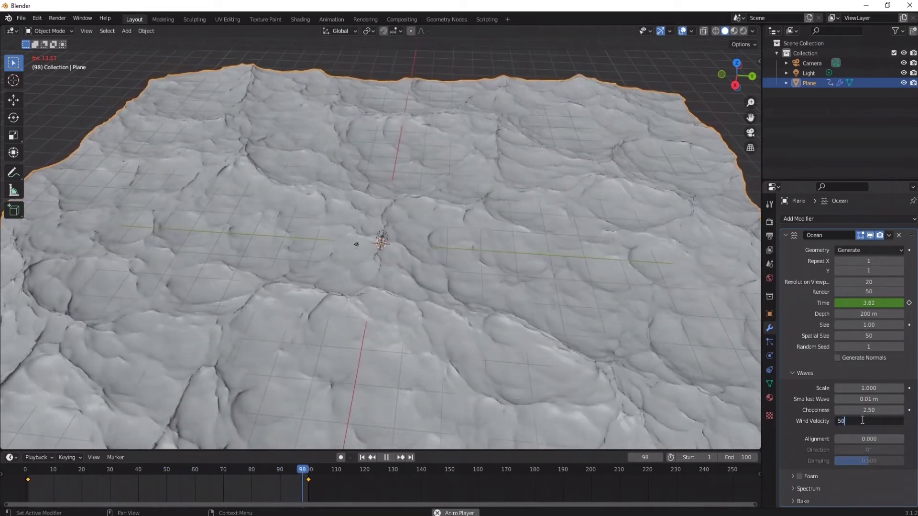
key(Return)
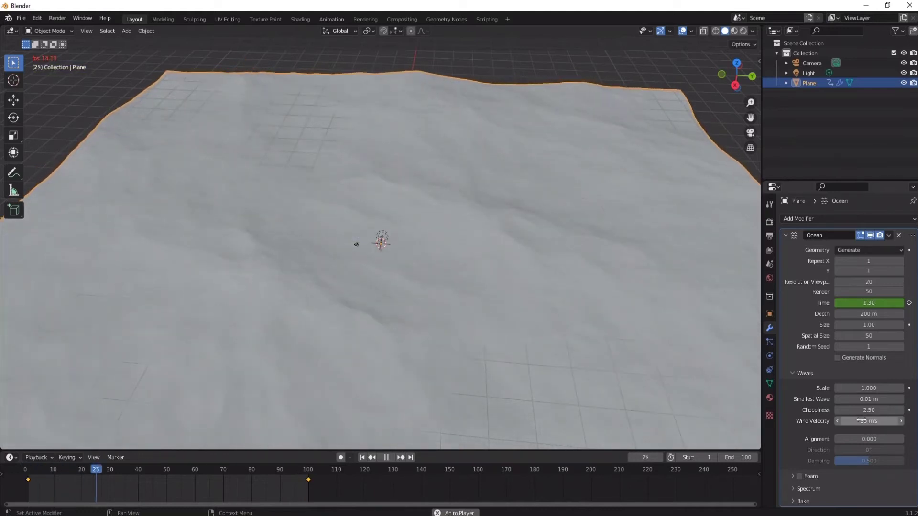
click(861, 421)
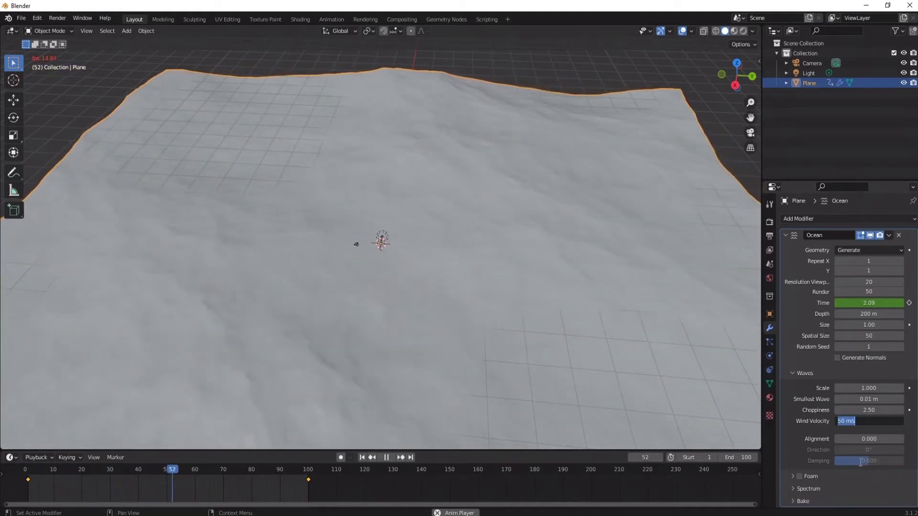
text(20)
key(Return)
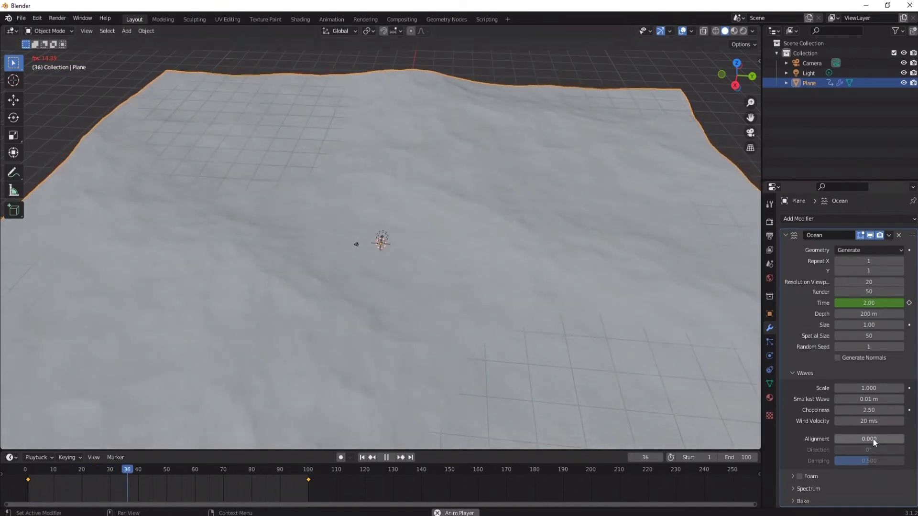
Stop playback, expand the ocean's bake settings and set the bake end frame to 100
click(794, 477)
scroll(794, 478, down, 2)
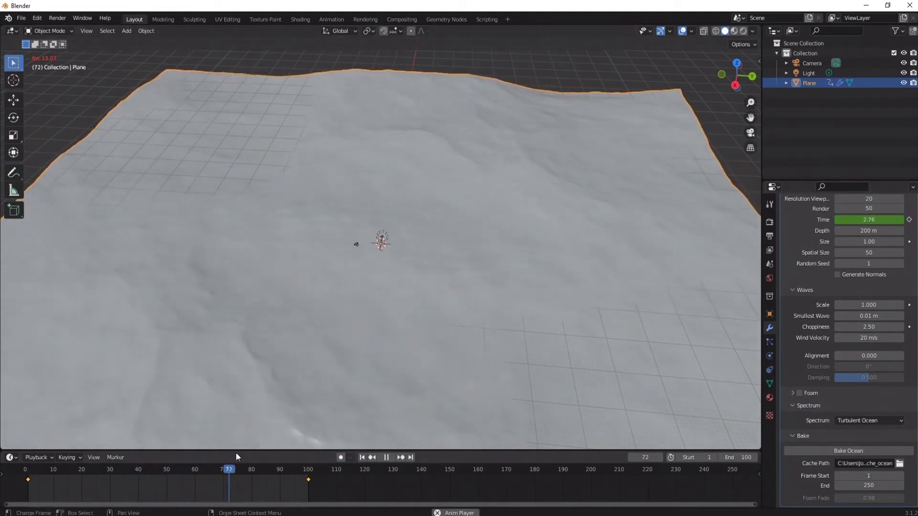
key(space)
text(00)
key(Return)
Save the blend file and orbit the view around the ocean plane
key(ctrl+s)
click(873, 451)
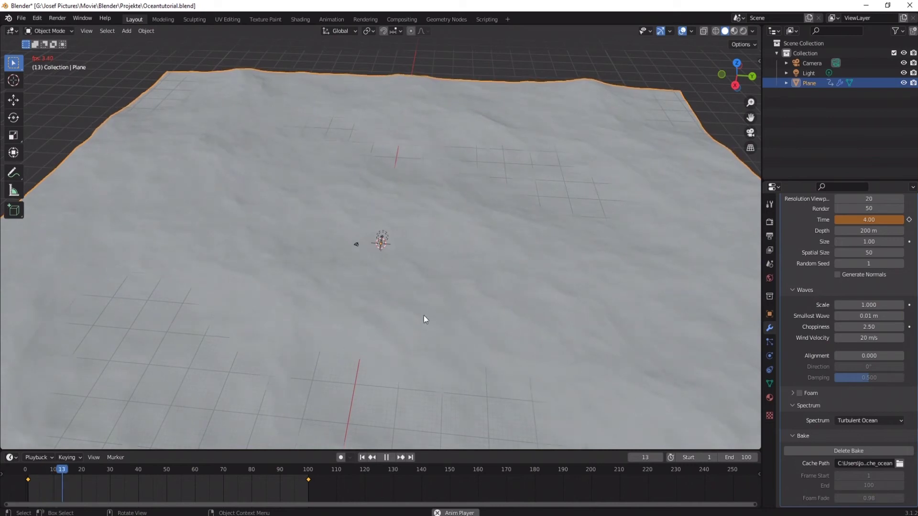
middle_drag(411, 307, 414, 312)
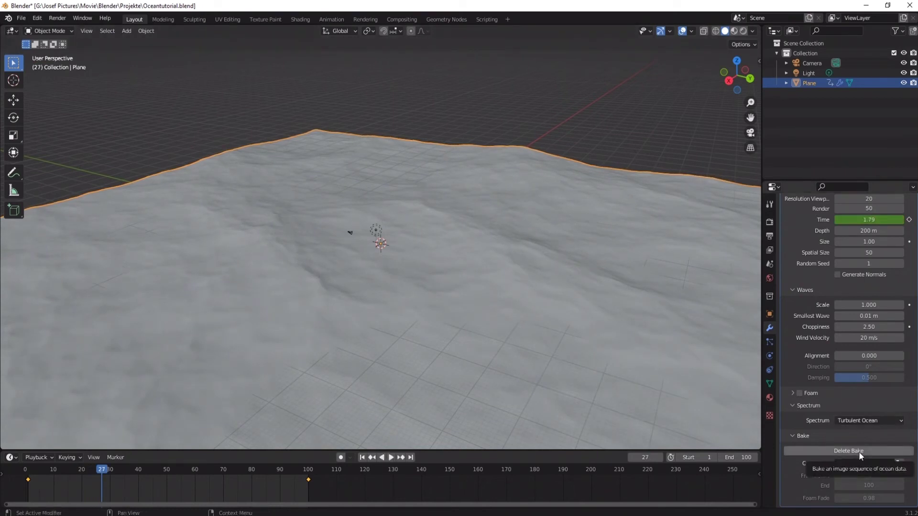
Switch the viewport to Rendered shading and raise the light to about 24.5 m
click(743, 31)
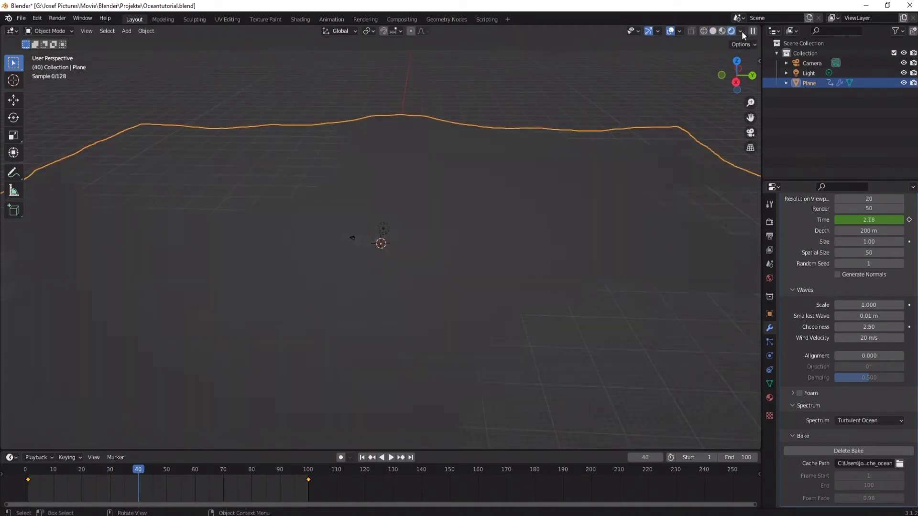
click(387, 228)
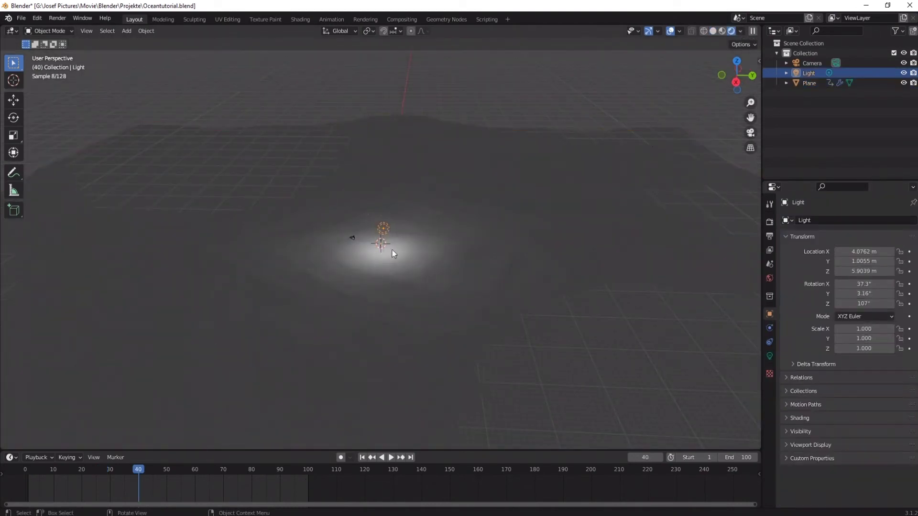
key(g)
key(z)
click(393, 194)
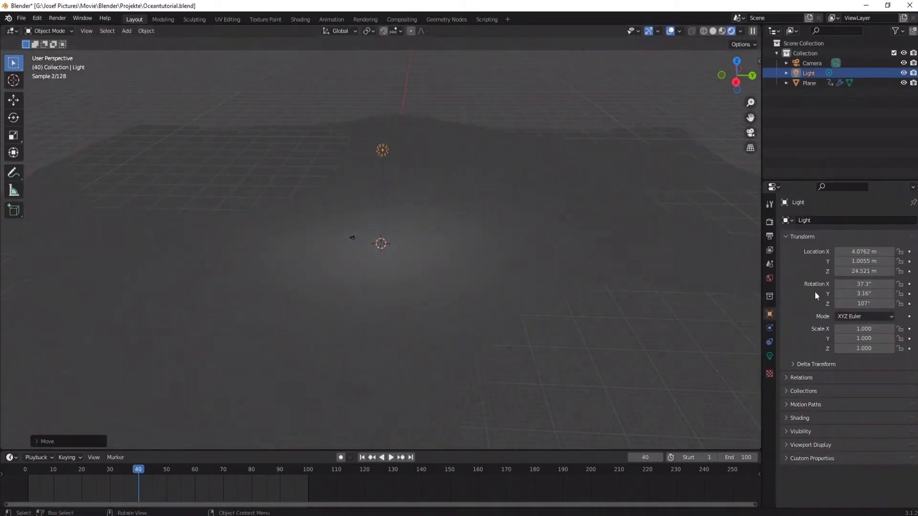
Make the light a Sun of strength 2, angled over the water
click(770, 357)
click(839, 265)
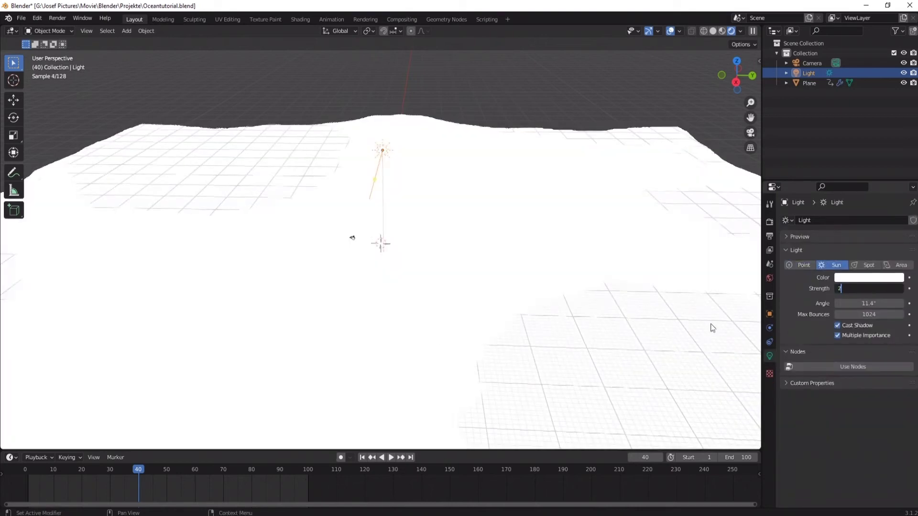
key(r)
key(z)
click(448, 265)
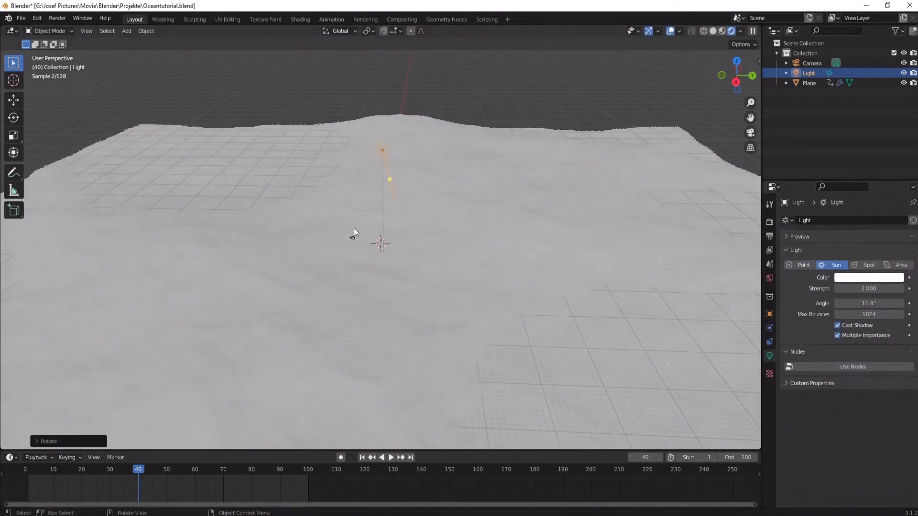
key(r)
key(r)
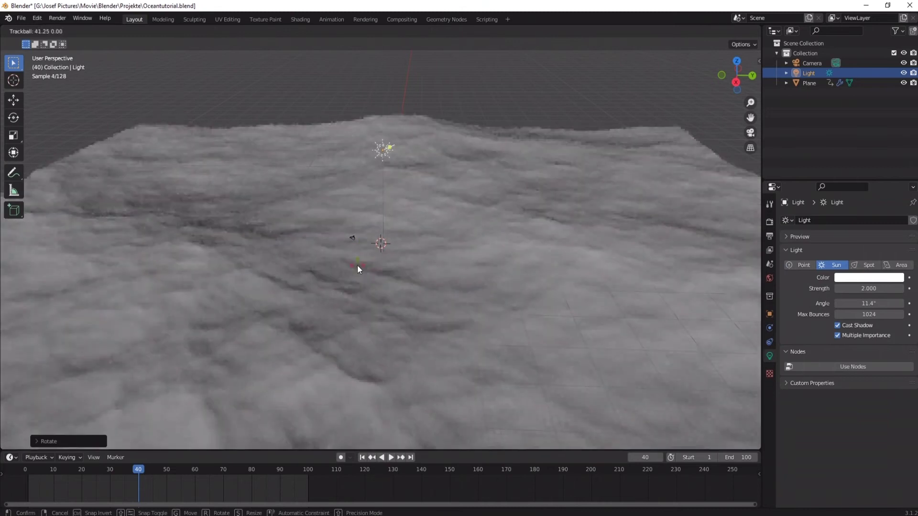
click(357, 265)
Tint the sun pale yellow and show the World settings
middle_drag(553, 233, 381, 222)
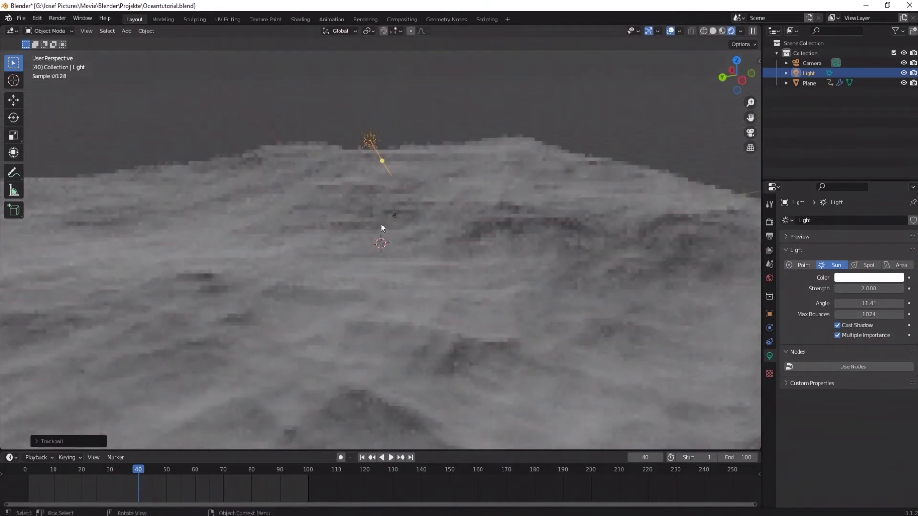
click(865, 277)
click(849, 192)
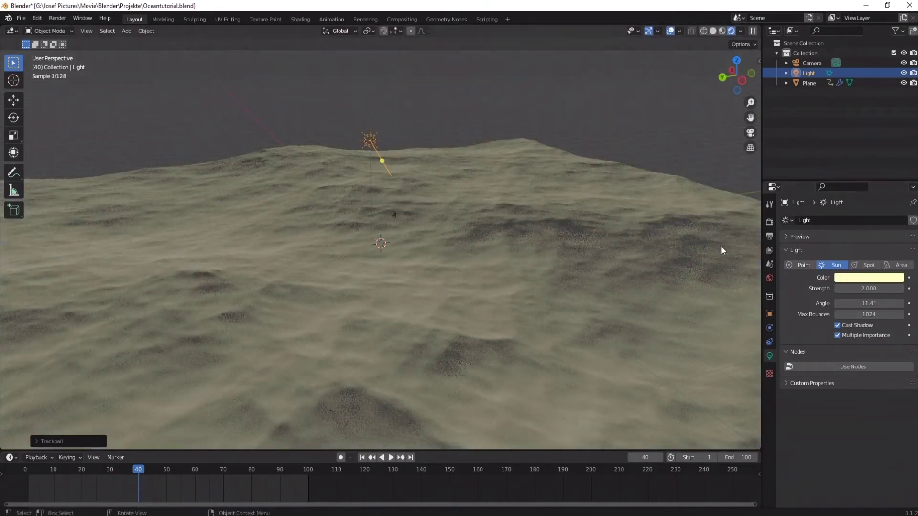
click(855, 279)
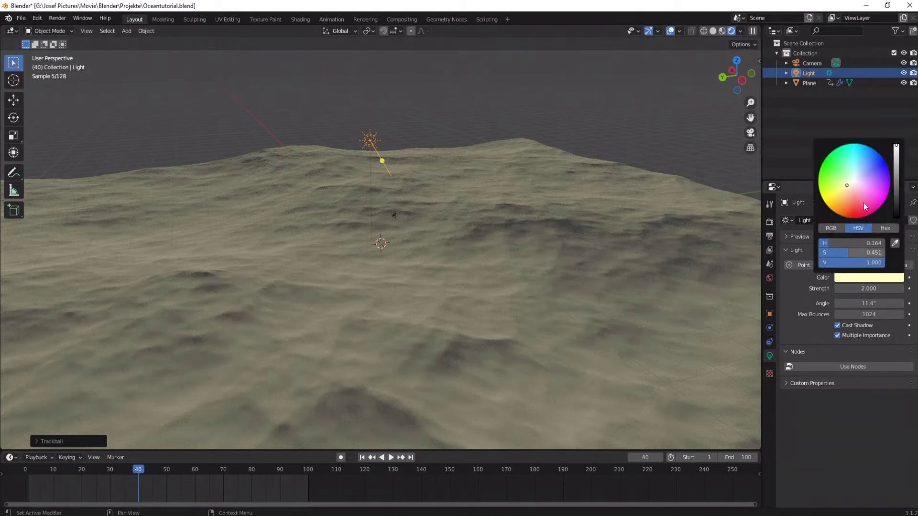
click(616, 160)
click(769, 279)
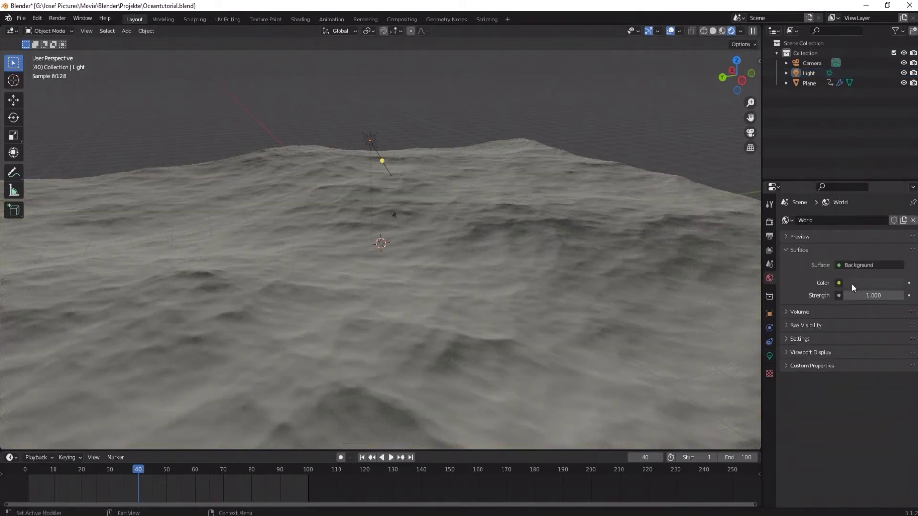
Drive the World Color with an Environment Texture and browse for an HDRI image
click(839, 283)
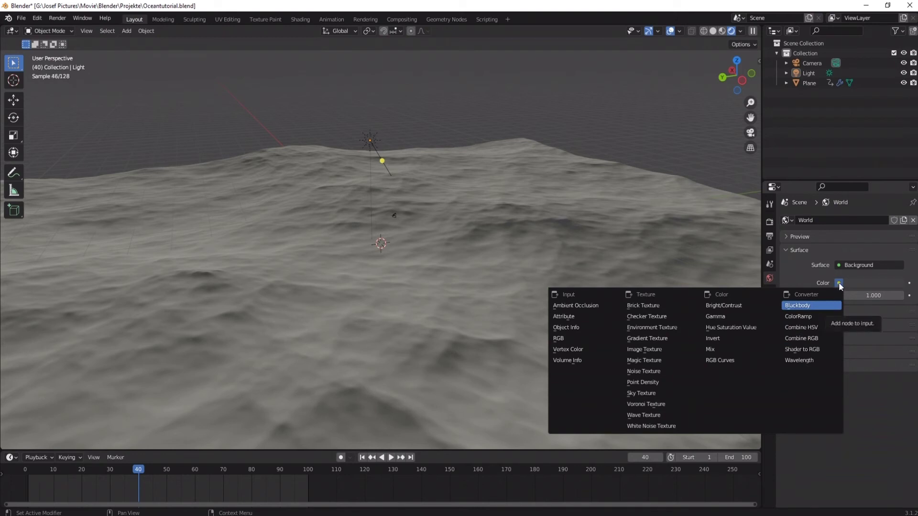
click(663, 335)
click(870, 296)
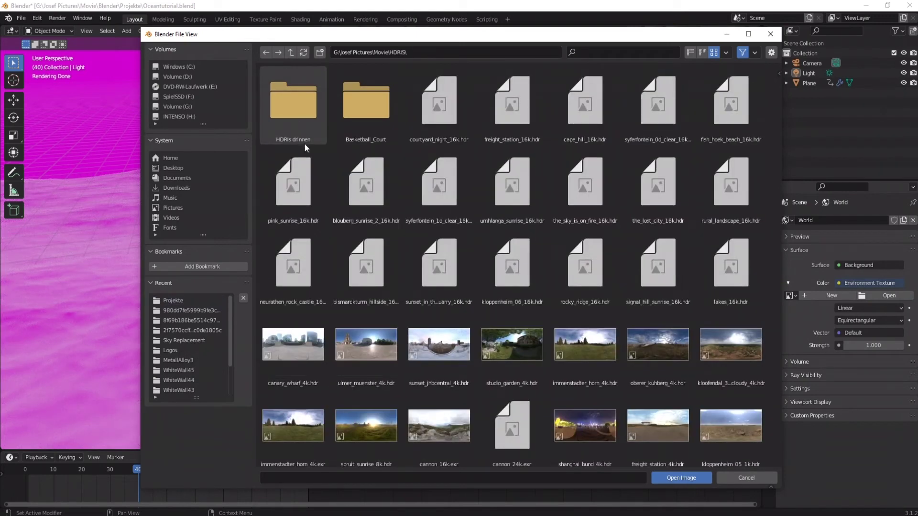
Load 'Above the sea.jpg' as the world's environment image and view the backdrop
scroll(709, 311, down, 2)
scroll(709, 310, down, 2)
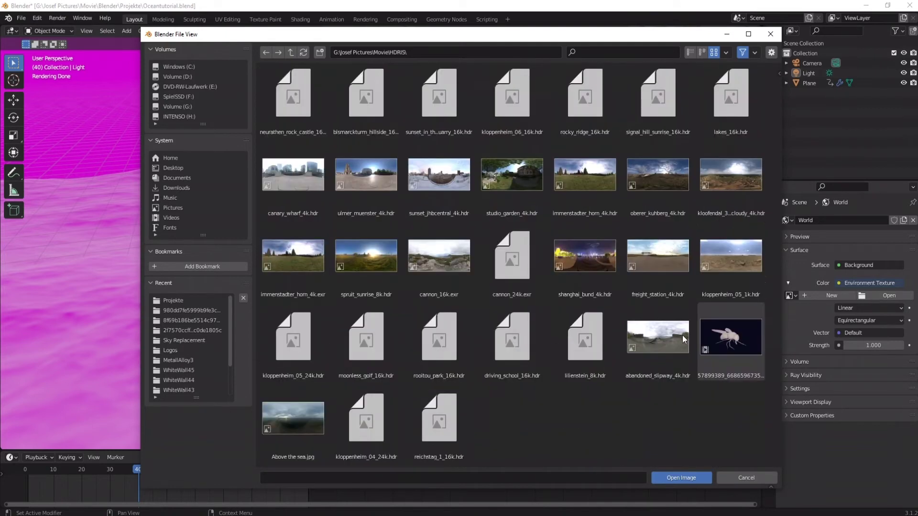
double_click(284, 417)
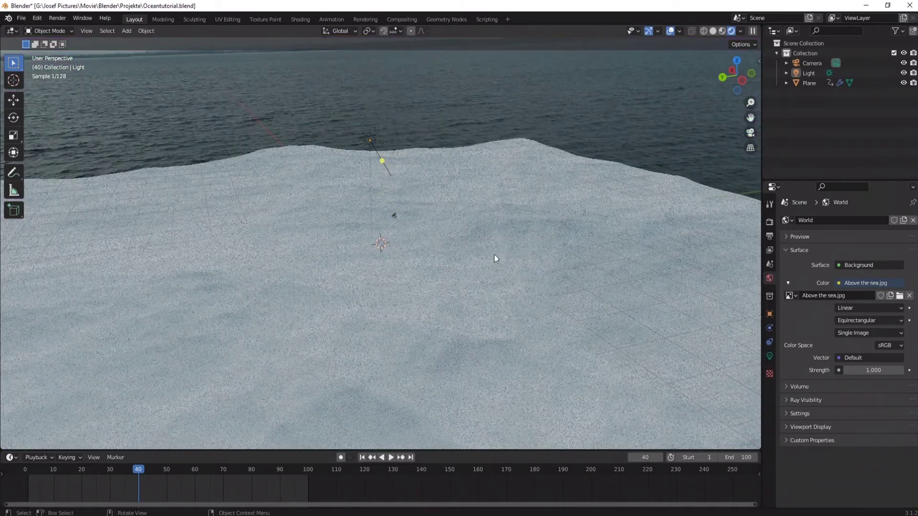
mouse_move(495, 254)
middle_down()
mouse_move(457, 233)
mouse_move(351, 240)
mouse_move(417, 246)
mouse_move(390, 142)
middle_up()
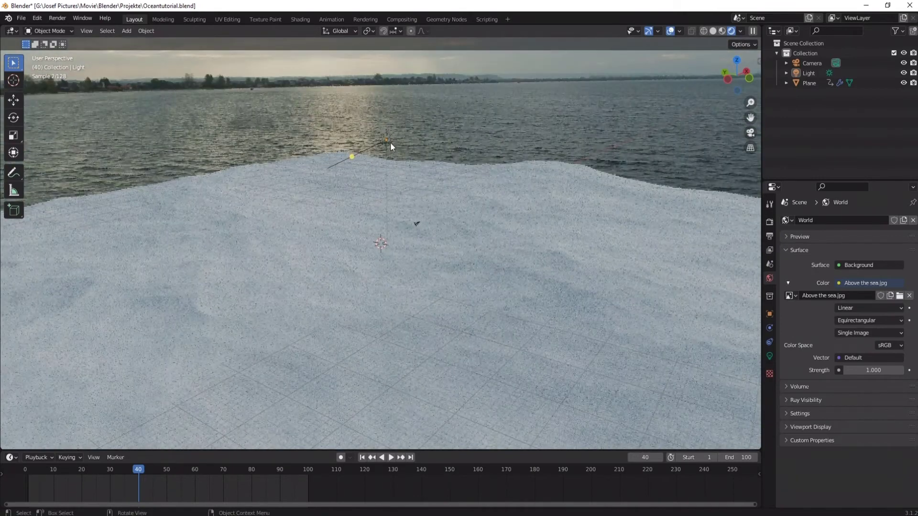
Turn the sun about Z toward the bright horizon, then select the ocean plane
click(390, 142)
key(r)
key(z)
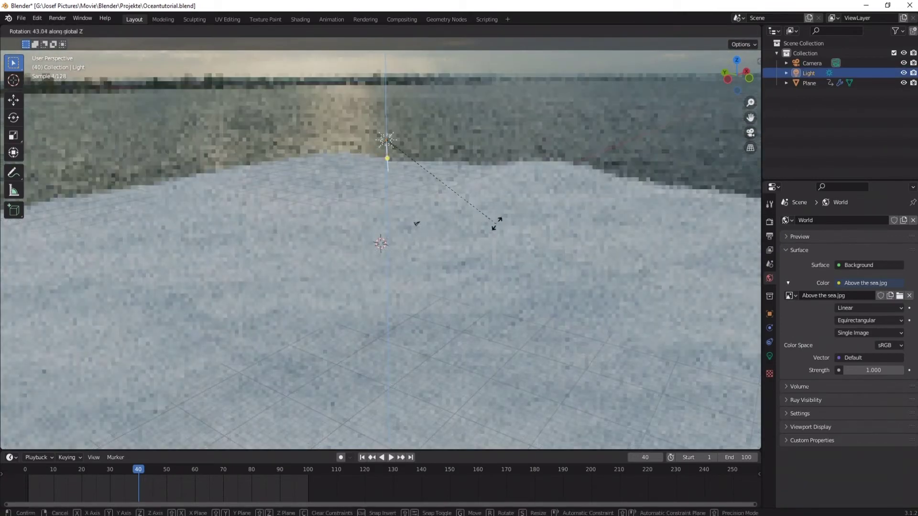
click(483, 216)
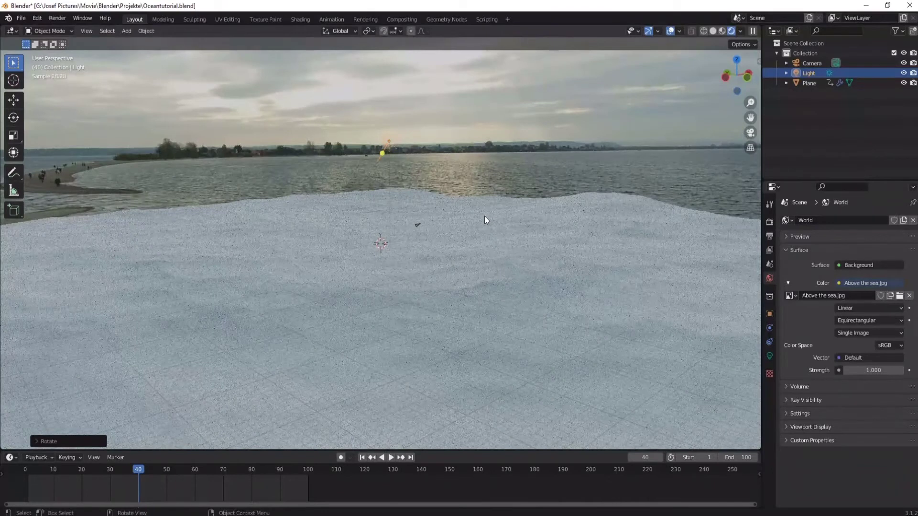
click(635, 243)
middle_drag(402, 213, 407, 234)
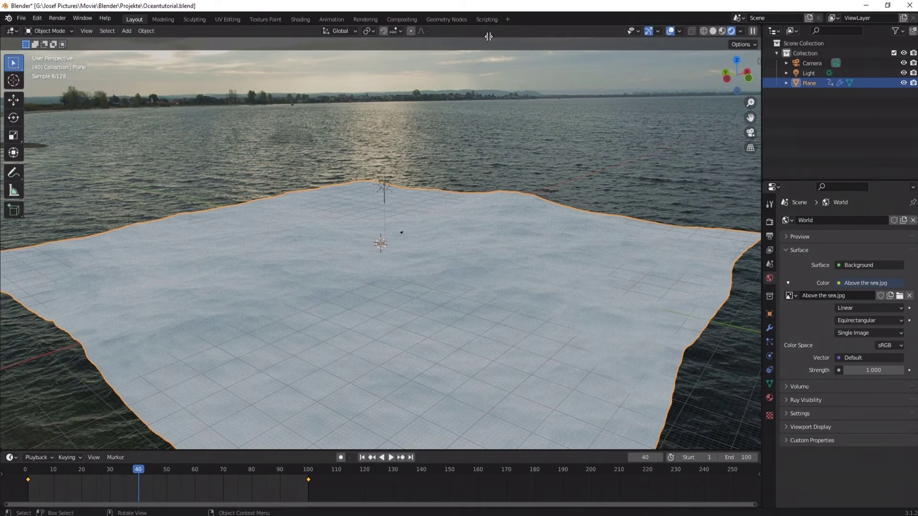
Split the 3D view and make the right area a Shader Editor without the side panel
drag(488, 37, 460, 35)
click(467, 32)
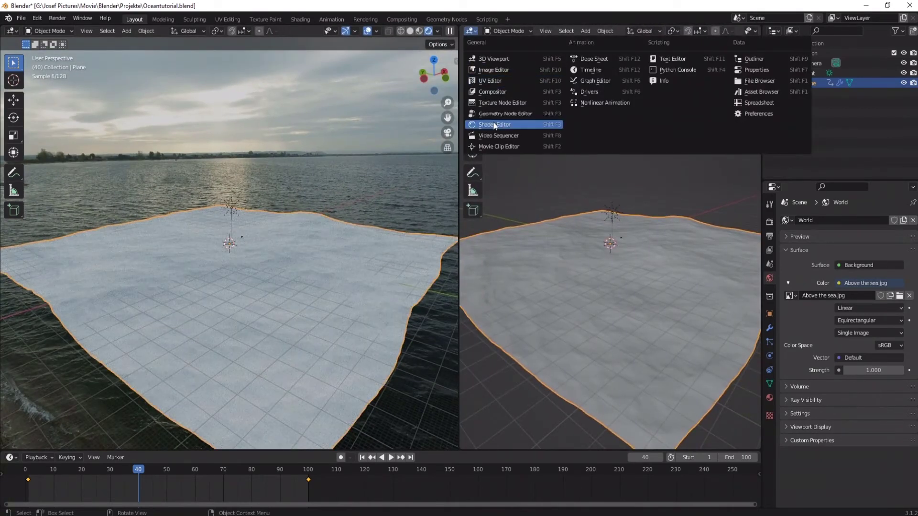
click(494, 126)
key(n)
scroll(349, 216, up, 5)
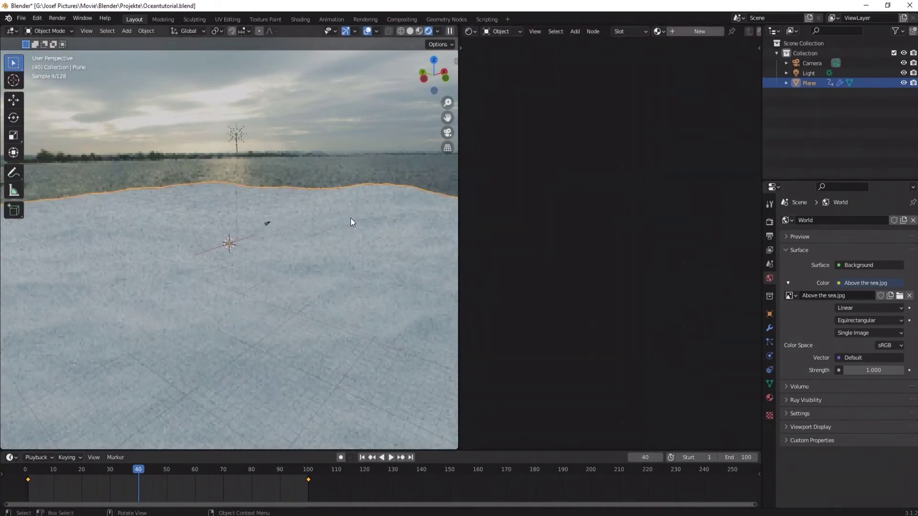
scroll(351, 222, up, 4)
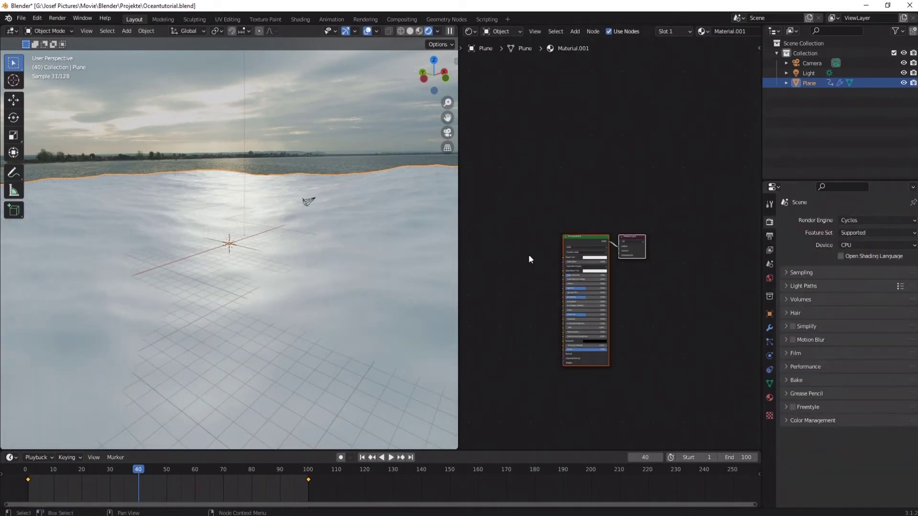
Give the ocean plane a new material with a light blue Base Color
middle_drag(528, 256, 563, 225)
scroll(537, 251, up, 3)
scroll(525, 251, up, 2)
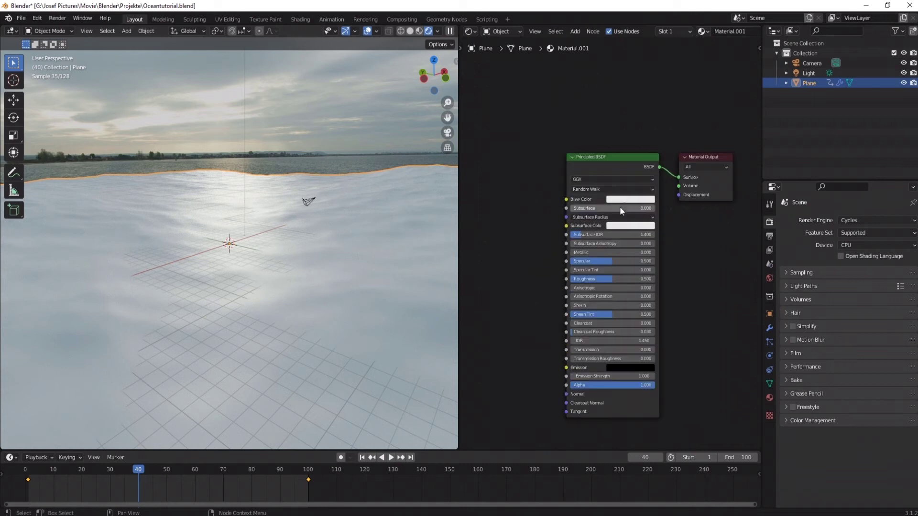
click(624, 201)
click(644, 107)
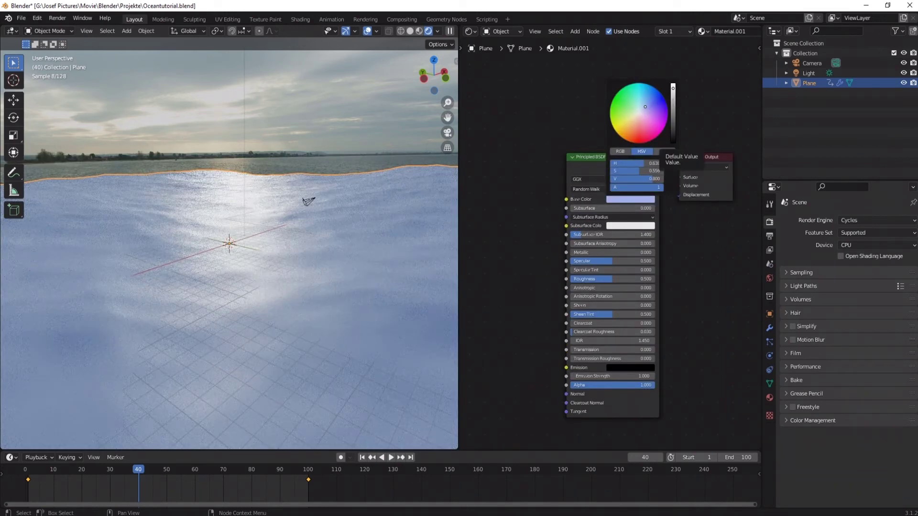
Darken, then restore, the water's light blue Base Color
drag(673, 99, 673, 111)
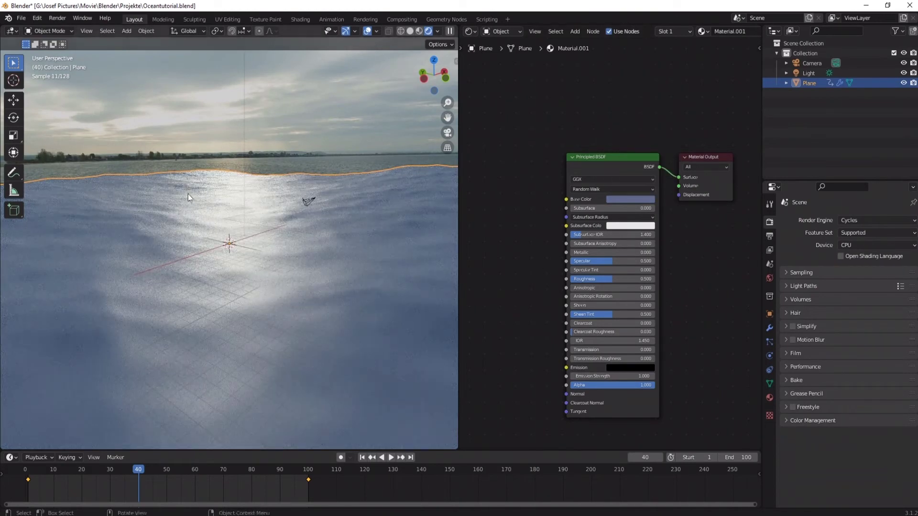
click(625, 199)
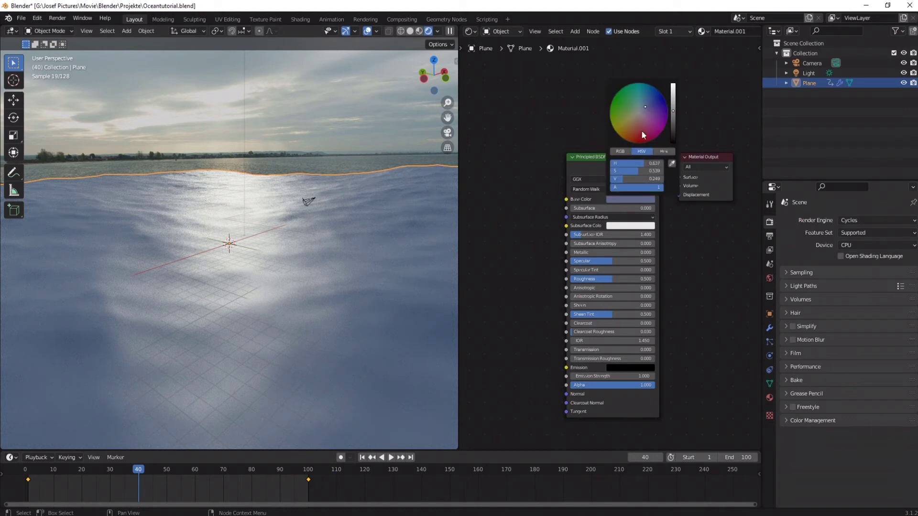
click(638, 112)
drag(638, 112, 630, 119)
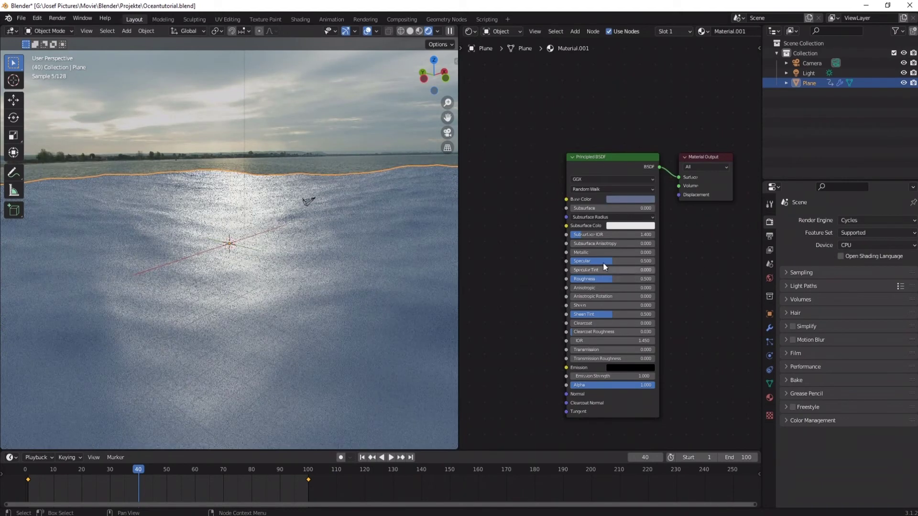
scroll(604, 263, up, 1)
scroll(605, 266, up, 1)
Adjust the water's Roughness through 0.341 to about 0.5, orbiting to check
drag(606, 297, 458, 316)
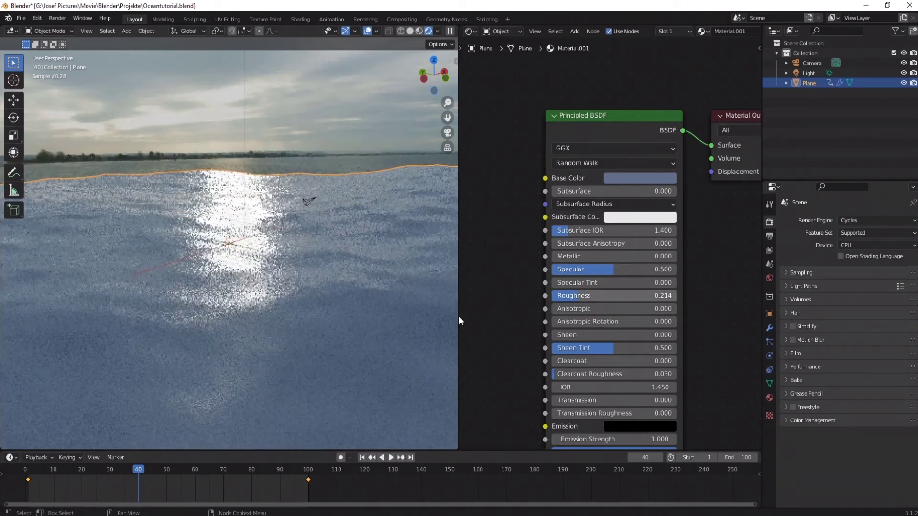
middle_drag(283, 279, 286, 266)
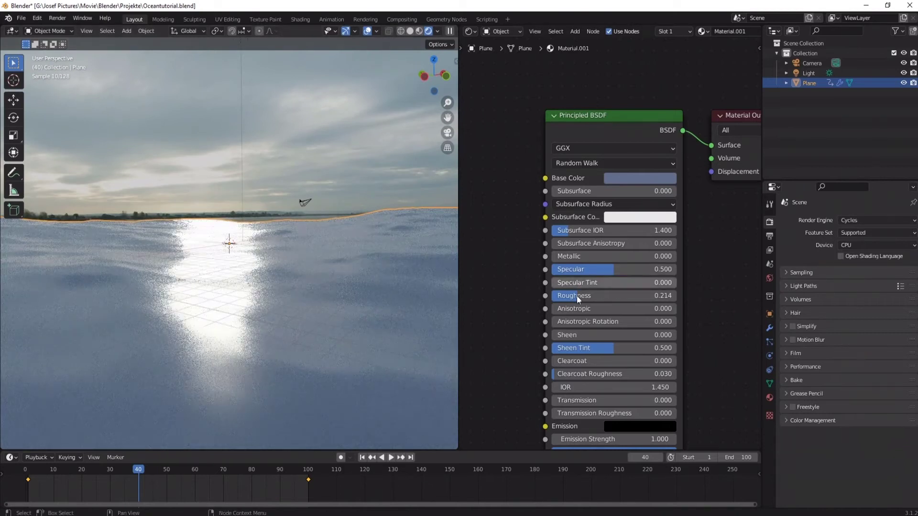
drag(577, 295, 594, 295)
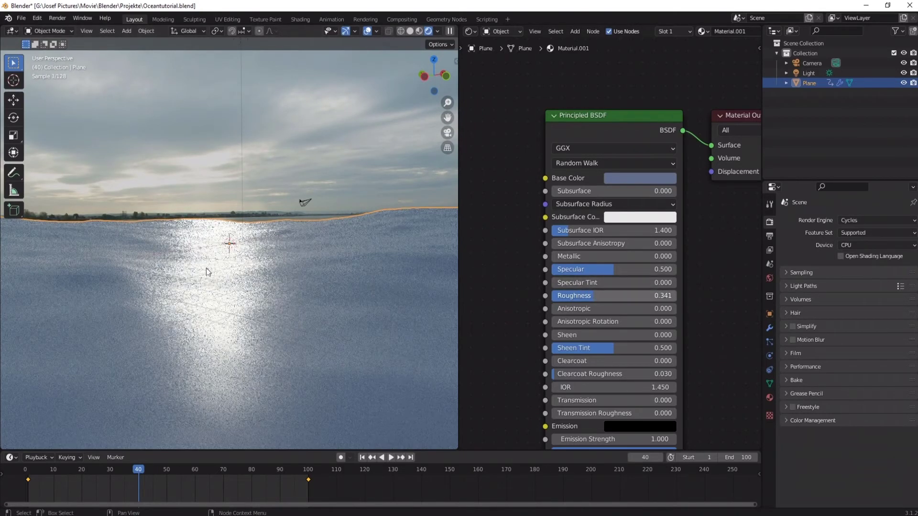
middle_drag(206, 268, 166, 272)
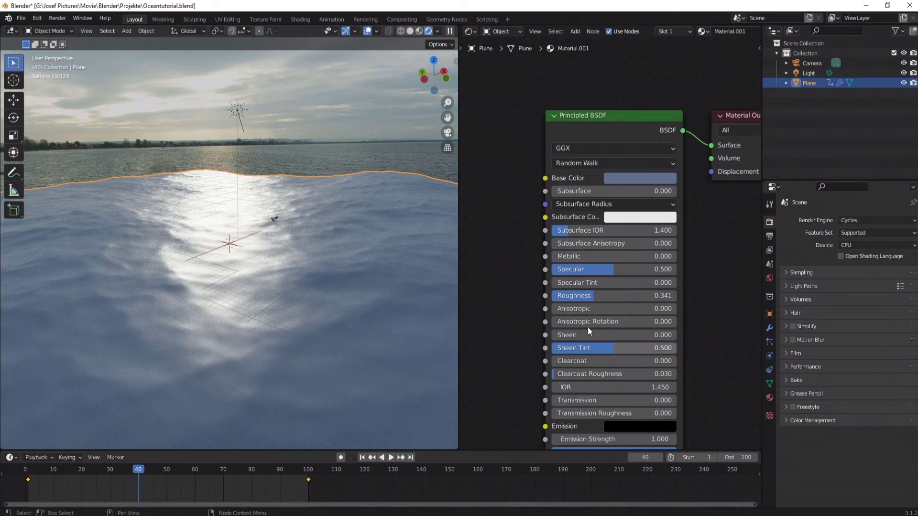
drag(621, 295, 644, 295)
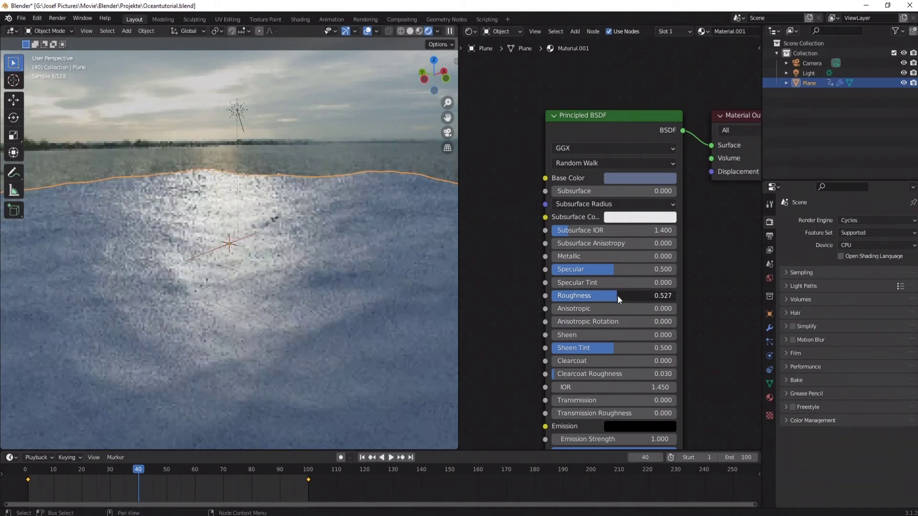
mouse_move(199, 279)
middle_down()
mouse_move(237, 277)
mouse_move(145, 282)
mouse_move(153, 284)
middle_up()
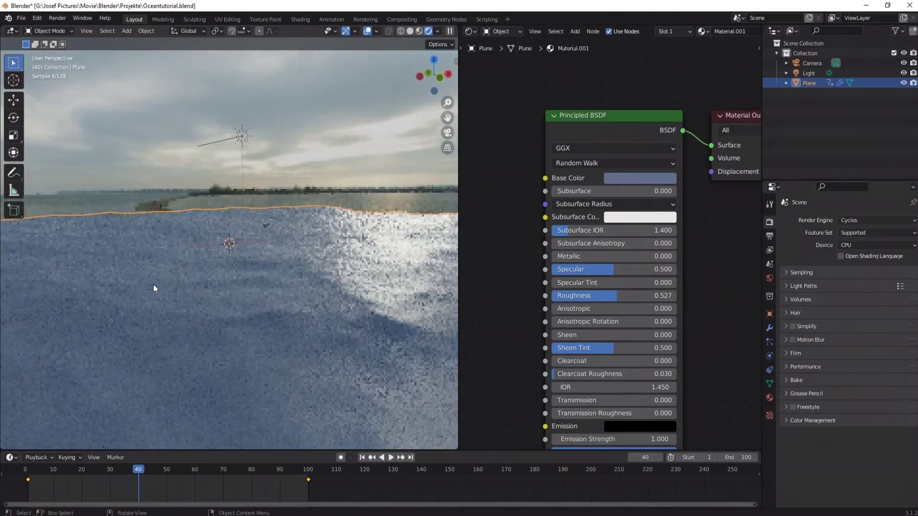
Raise the water's Specular to 1.000 and orbit to check the reflections
mouse_move(596, 270)
mouse_down()
mouse_move(560, 270)
mouse_move(669, 270)
mouse_up()
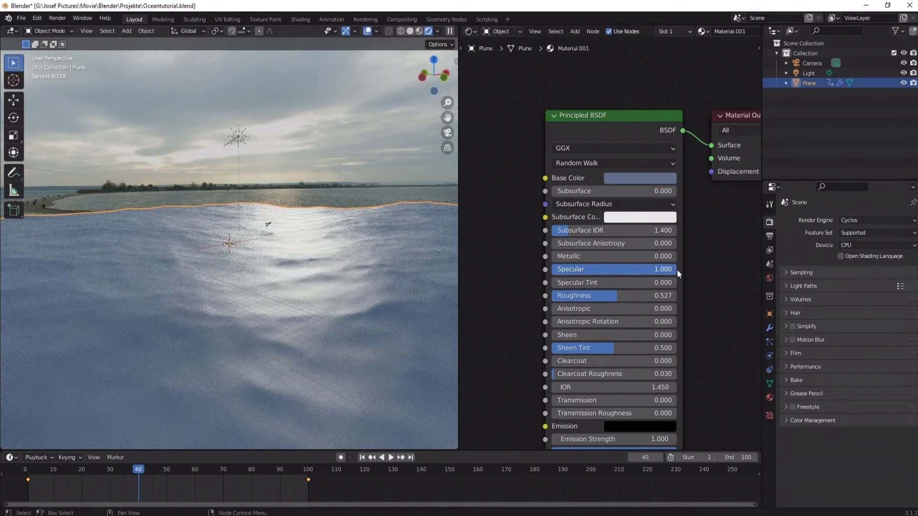
mouse_move(221, 247)
middle_down()
mouse_move(310, 251)
mouse_move(242, 256)
mouse_move(251, 259)
middle_up()
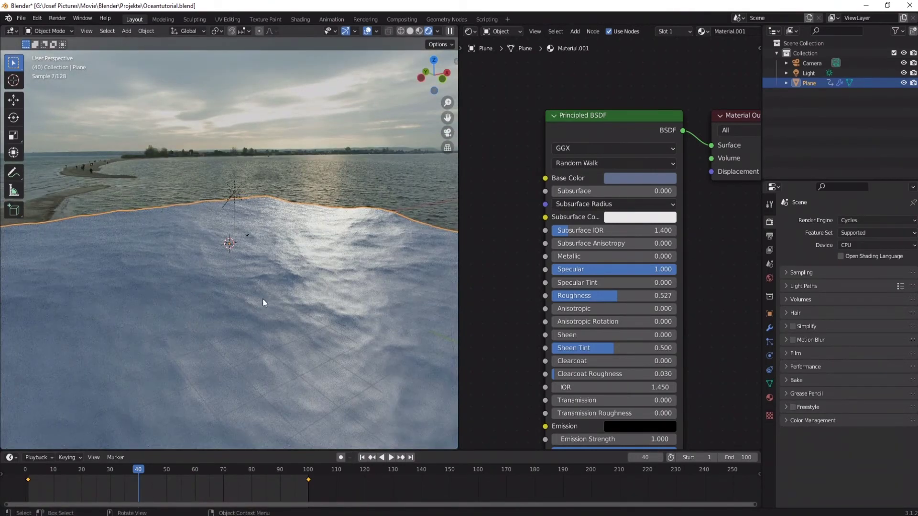
mouse_move(243, 280)
middle_down()
mouse_move(283, 275)
mouse_move(269, 269)
middle_up()
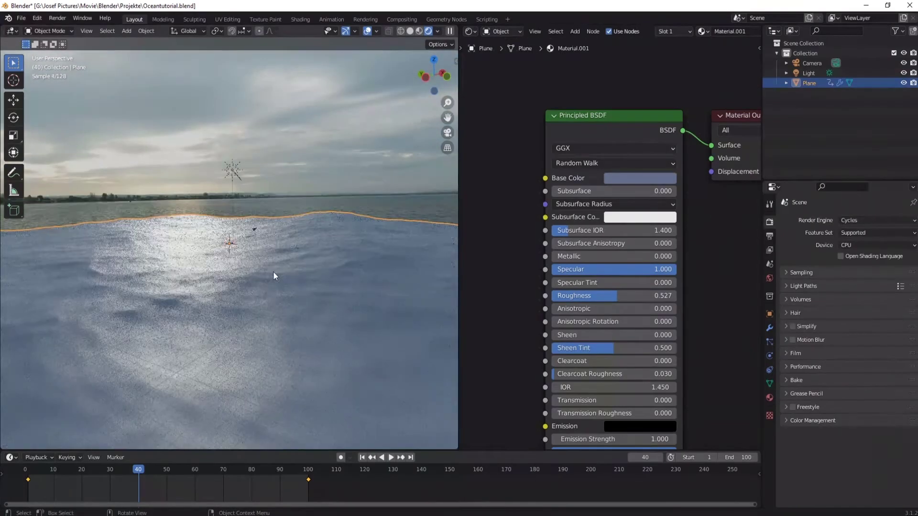
key(shift+a)
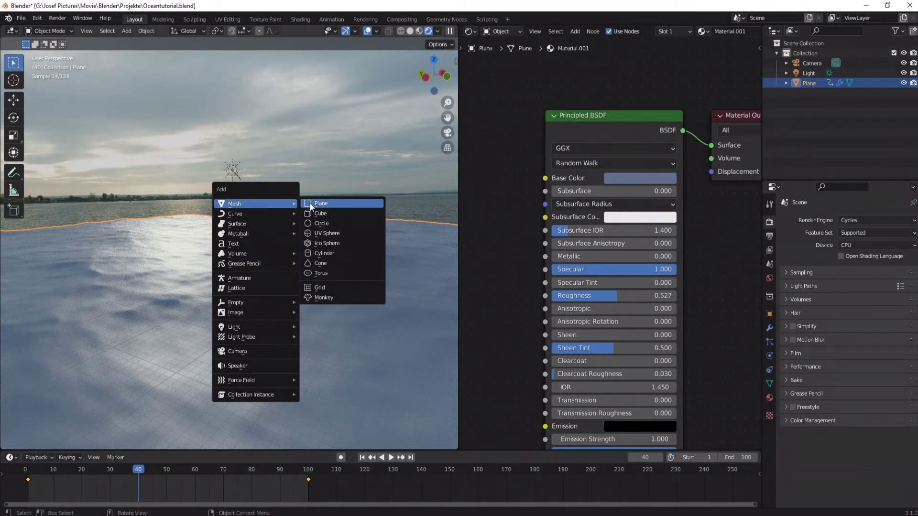
Add a new plane, scale it up 20 times and lower it beneath the water
click(317, 202)
key(s)
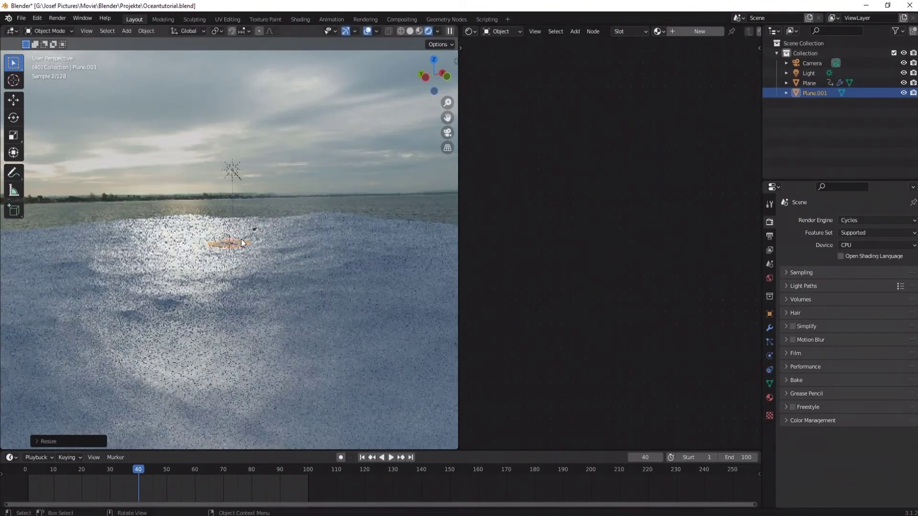
key(2)
key(0)
key(Return)
key(g)
key(z)
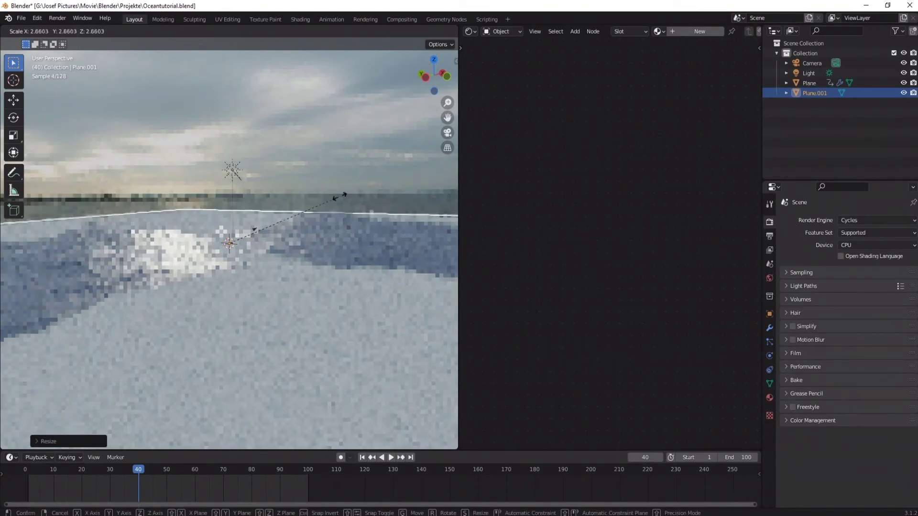
click(257, 263)
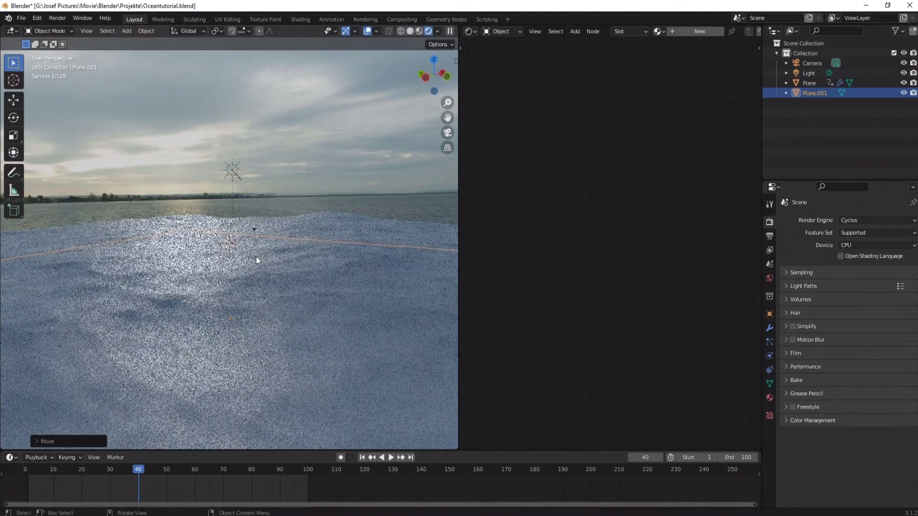
Reselect the ocean plane to edit its material
click(335, 222)
scroll(635, 225, right, 3)
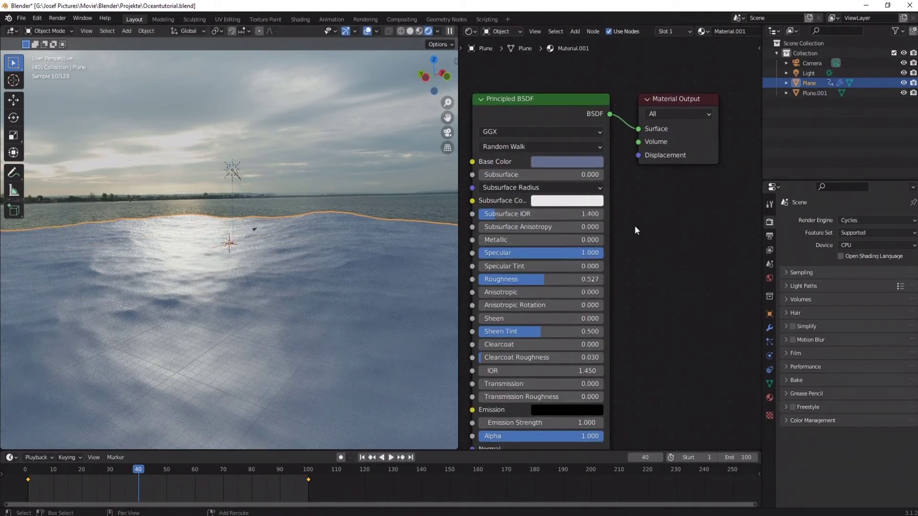
key(shift+a)
Insert an Add Shader node on the Principled BSDF link to the output
click(643, 226)
text(add)
click(654, 244)
click(666, 199)
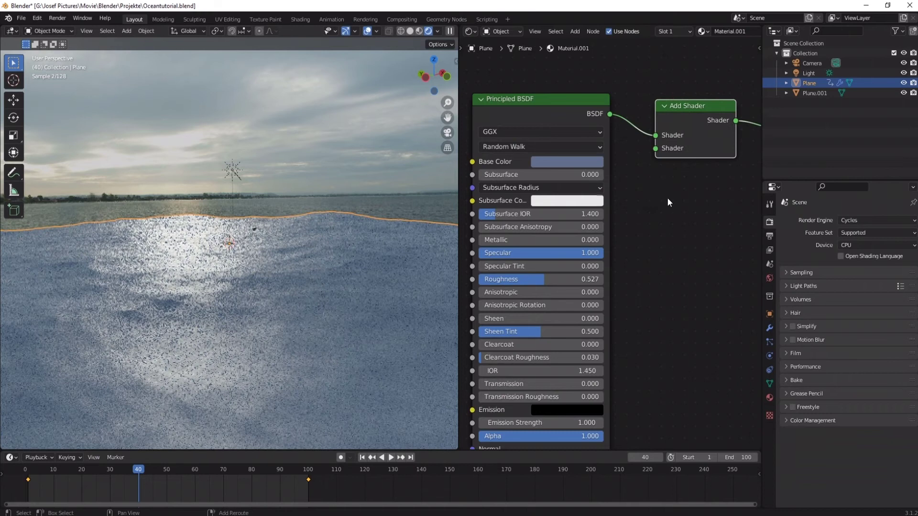
Add a Glass BSDF node and connect it into the Add Shader
key(shift+a)
key(Down)
key(Down)
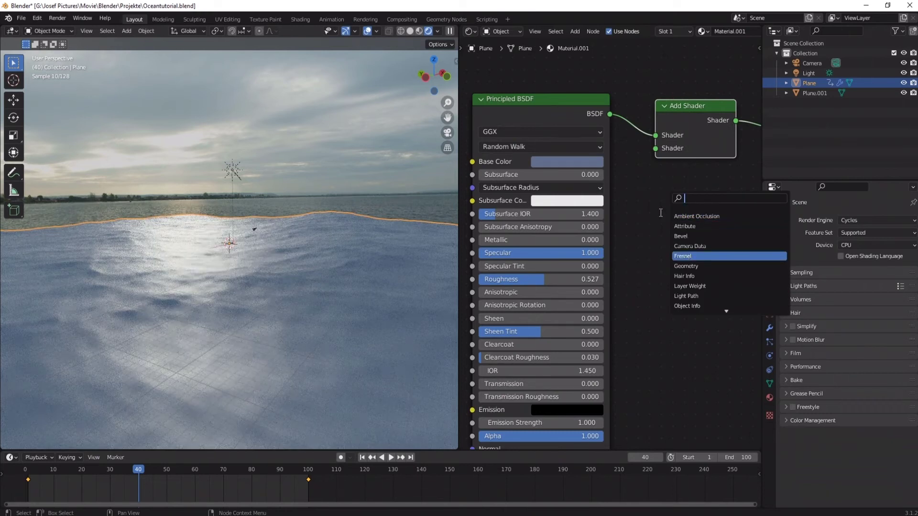
text(glass)
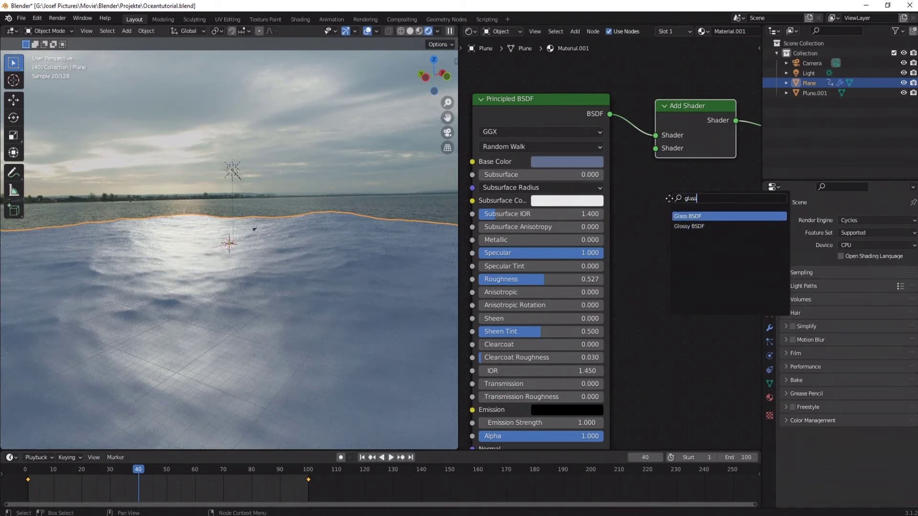
key(Return)
drag(655, 149, 714, 186)
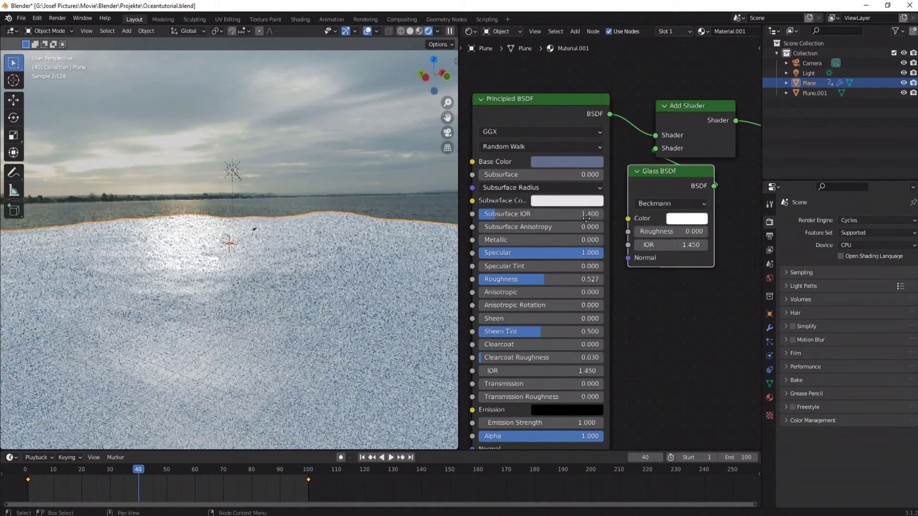
Frame the shader chain and darken the Glass BSDF colour almost to black
scroll(662, 150, down, 2)
middle_drag(626, 123, 655, 151)
middle_drag(621, 195, 665, 196)
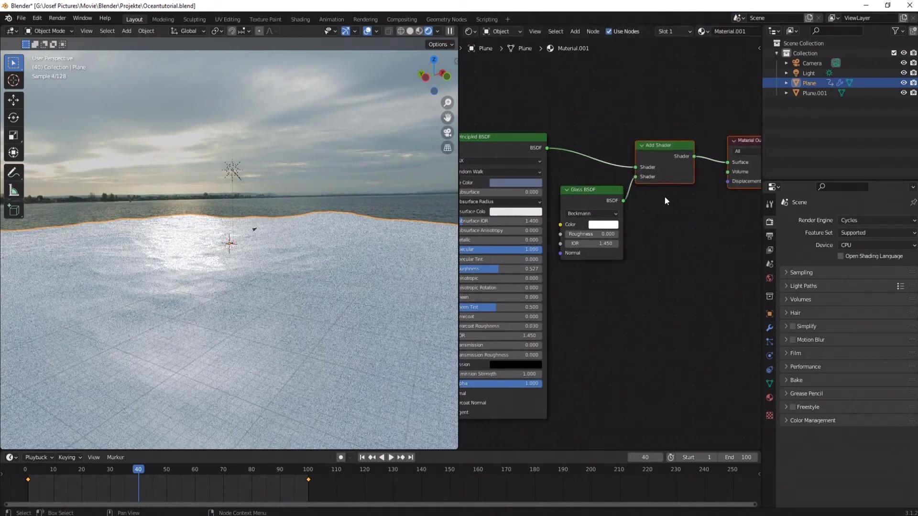
scroll(621, 206, up, 2)
scroll(636, 194, down, 1)
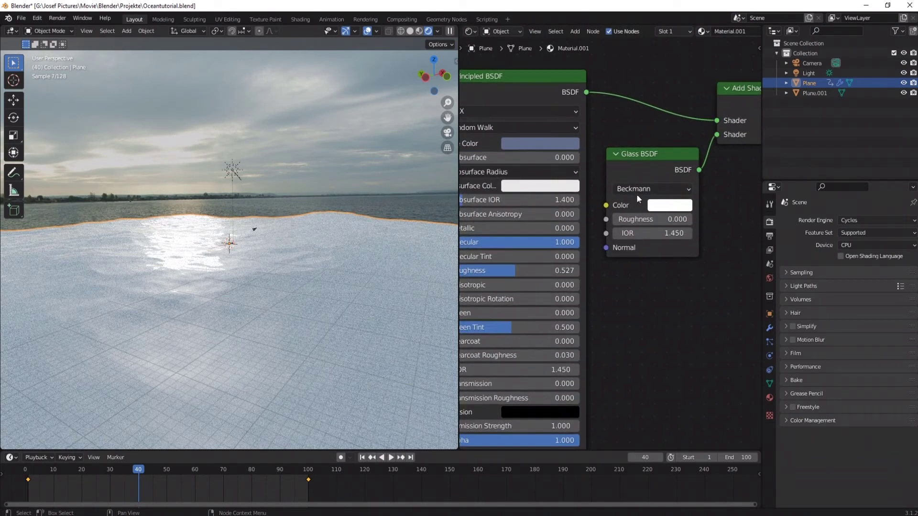
scroll(659, 205, down, 1)
middle_drag(663, 211, 676, 218)
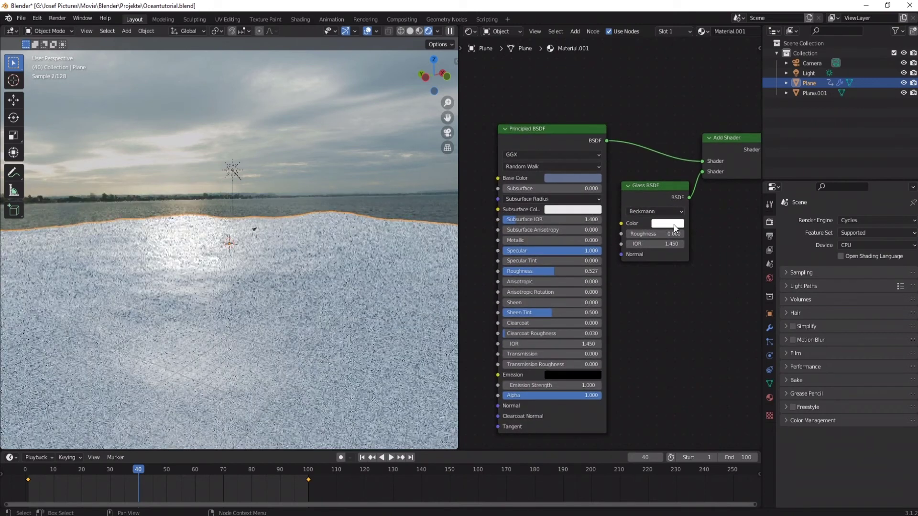
click(676, 221)
drag(728, 139, 726, 142)
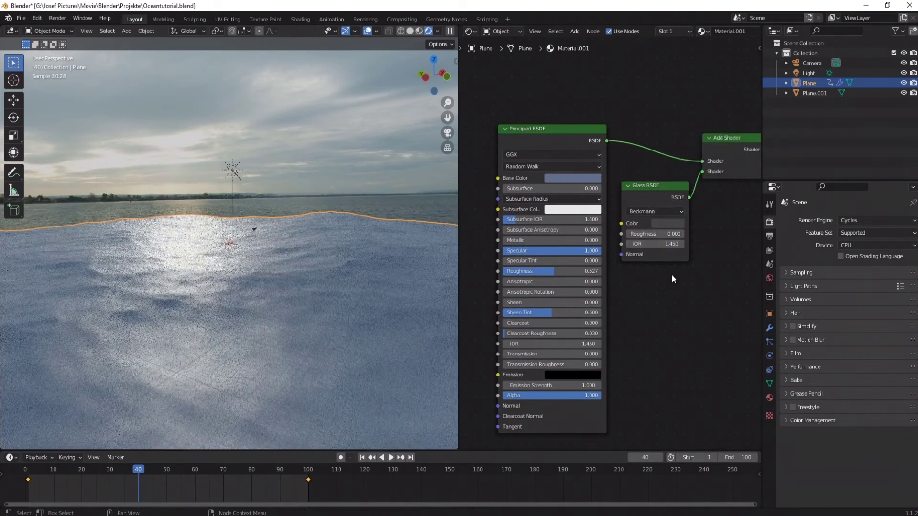
Try glass Roughness 1.000, set it back to 0.000, and keep IOR 1.450
drag(651, 237, 693, 236)
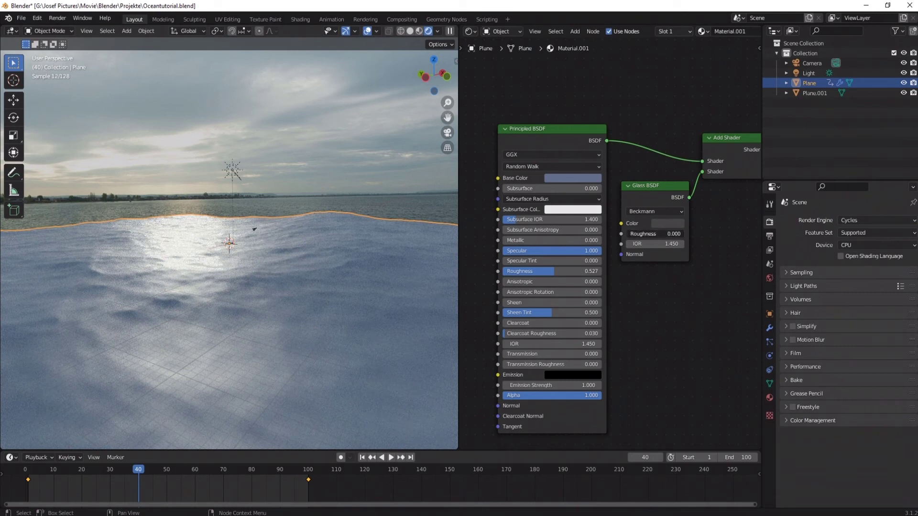
click(682, 233)
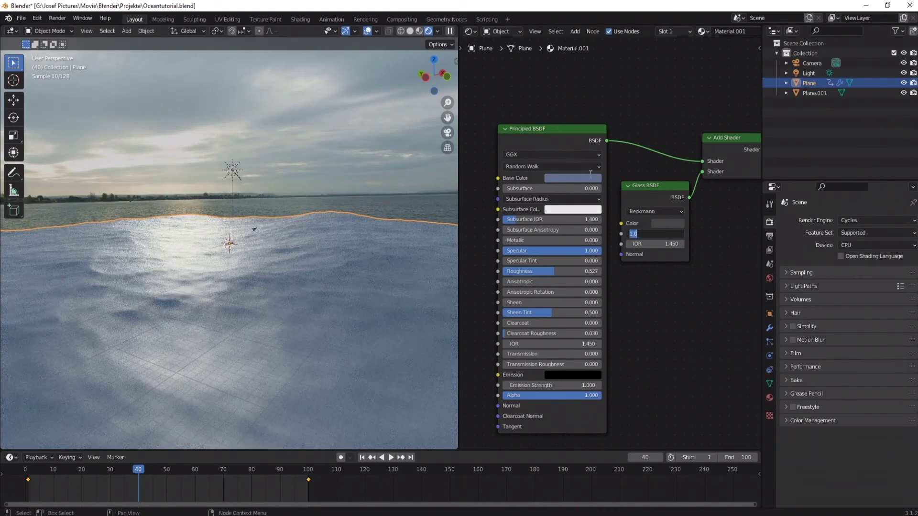
text(0)
key(Return)
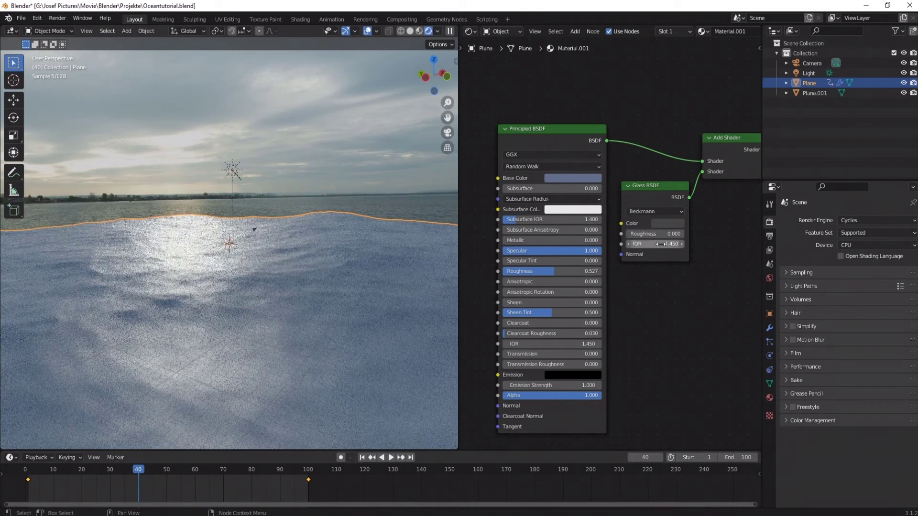
click(664, 244)
text(1)
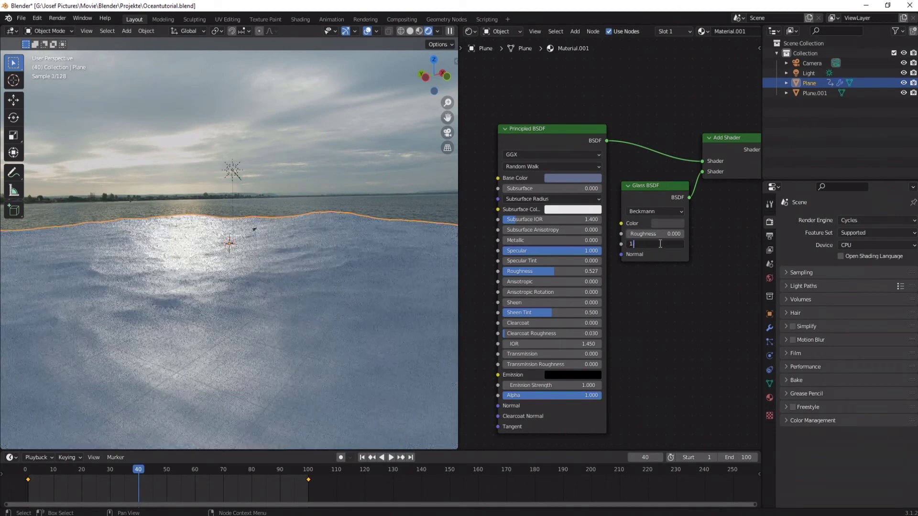
key(Return)
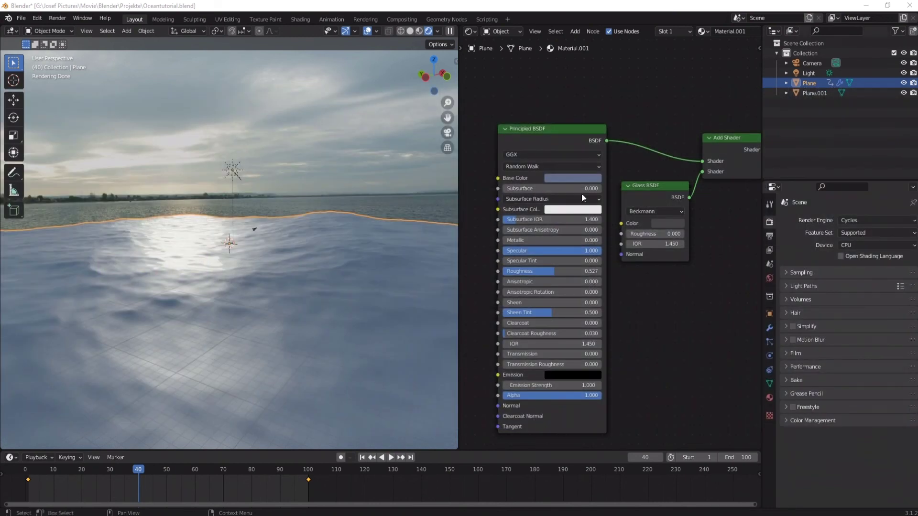
Edit the Glass BSDF's IOR value again
click(642, 242)
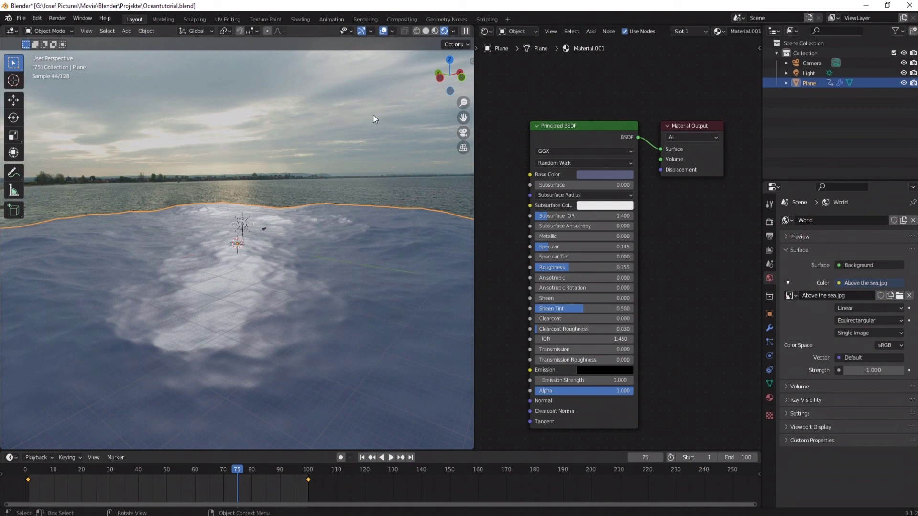
Play the ocean waves animation, stop at frame 89, and show the Ocean modifier settings
key(space)
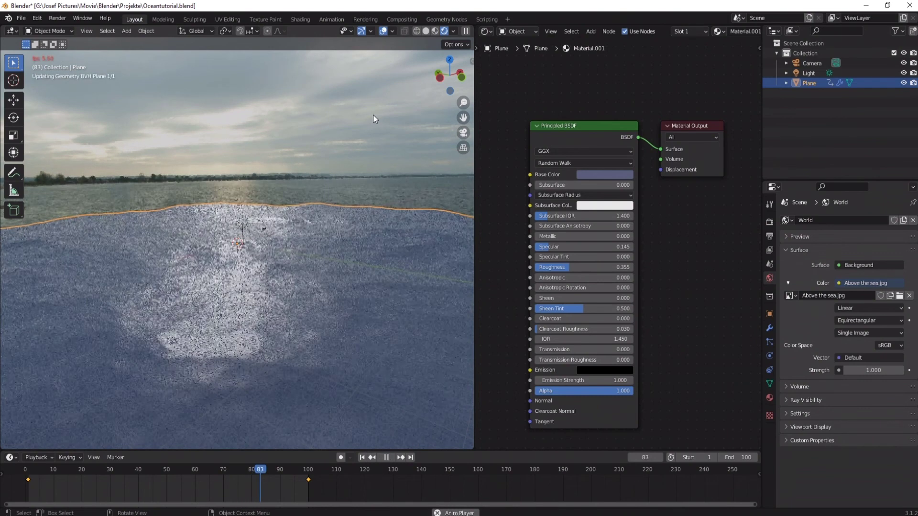
key(space)
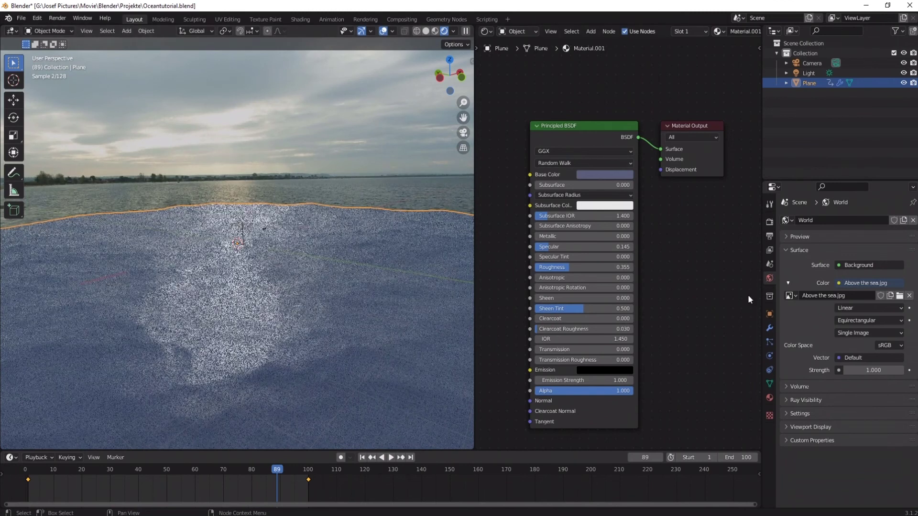
click(769, 328)
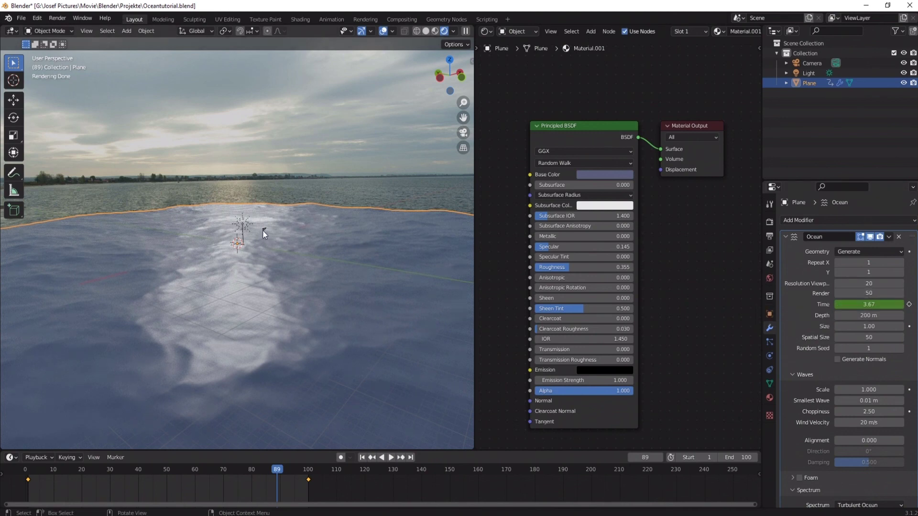
click(262, 231)
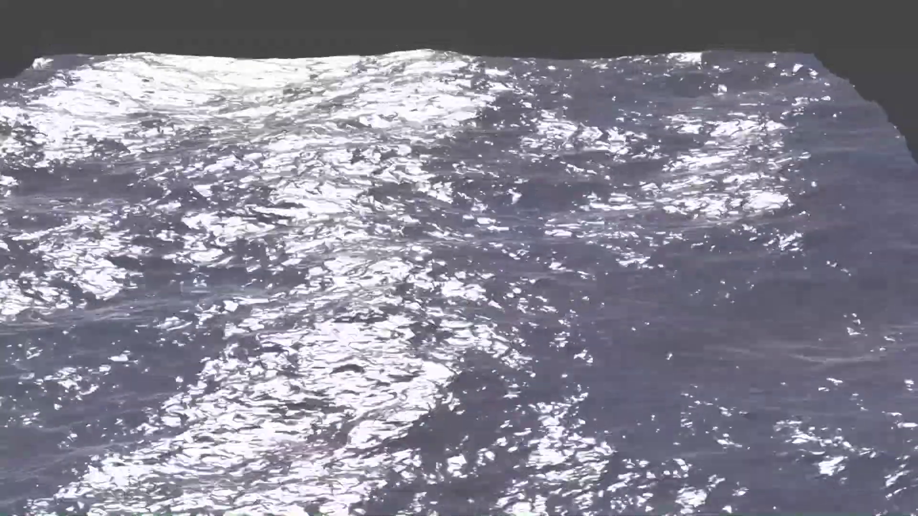